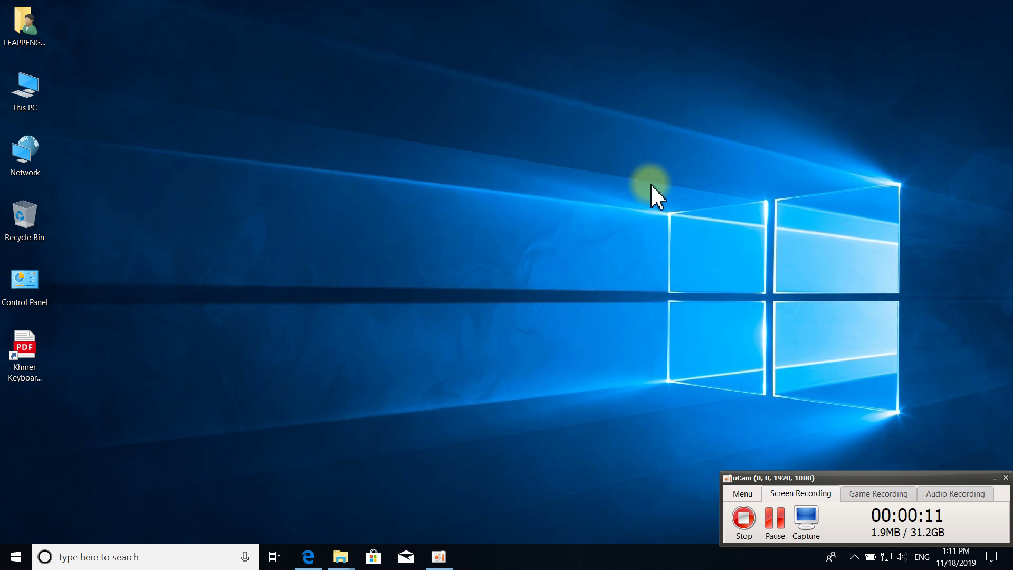
pyautogui.rightClick(653, 179)
pyautogui.click(673, 223)
pyautogui.rightClick(470, 161)
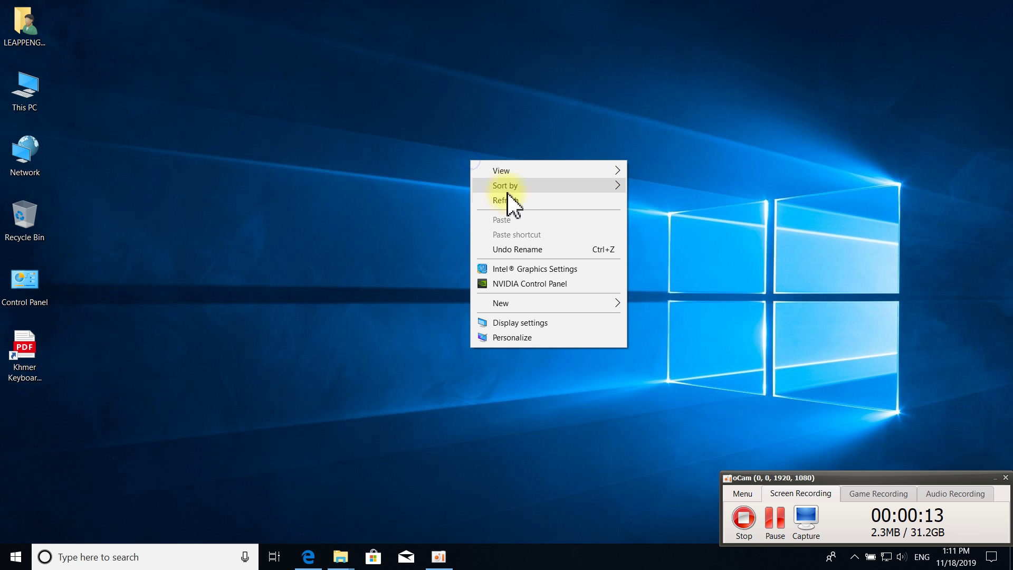
pyautogui.click(509, 199)
pyautogui.rightClick(462, 138)
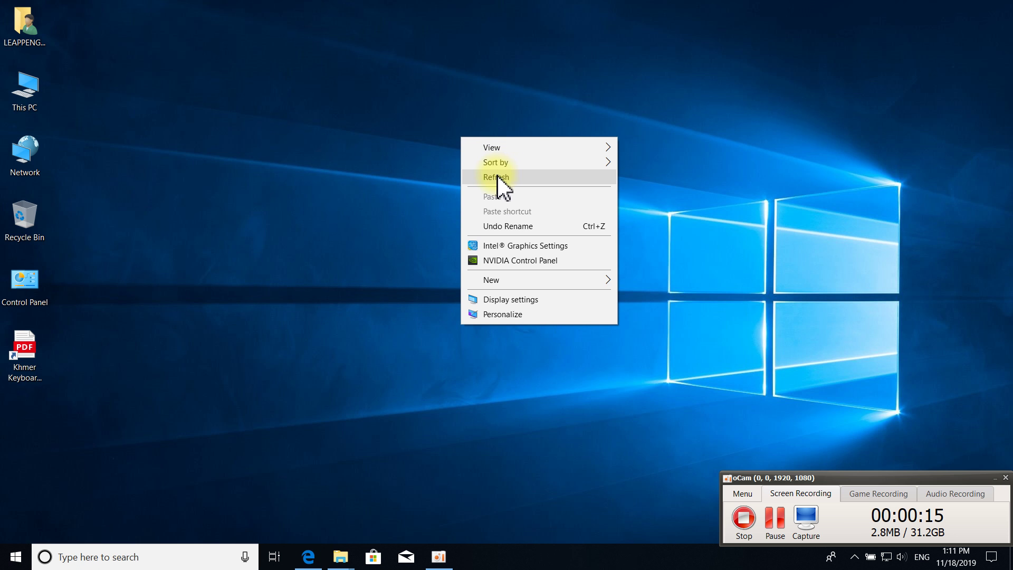
pyautogui.click(498, 177)
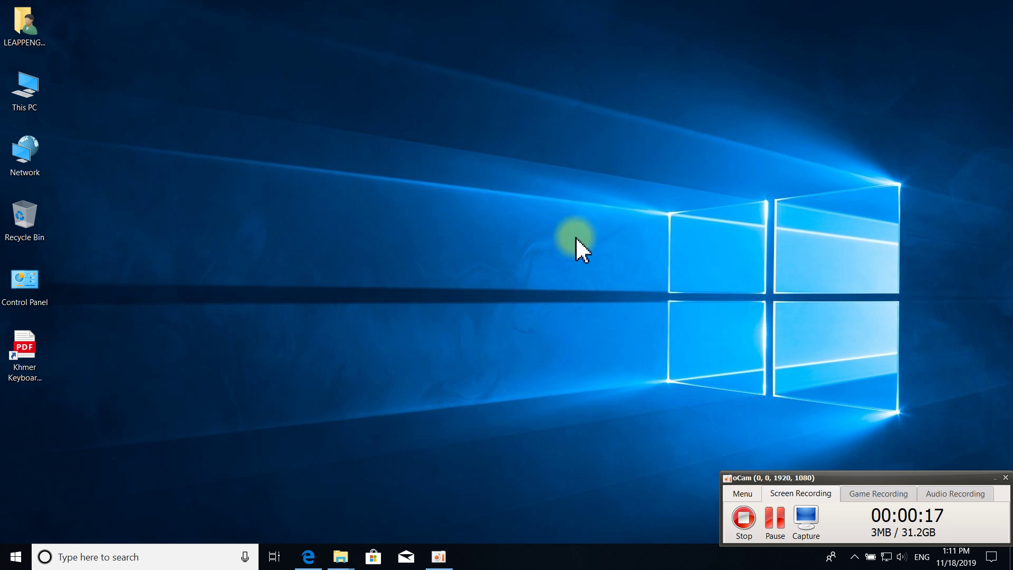
pyautogui.rightClick(470, 138)
pyautogui.click(500, 179)
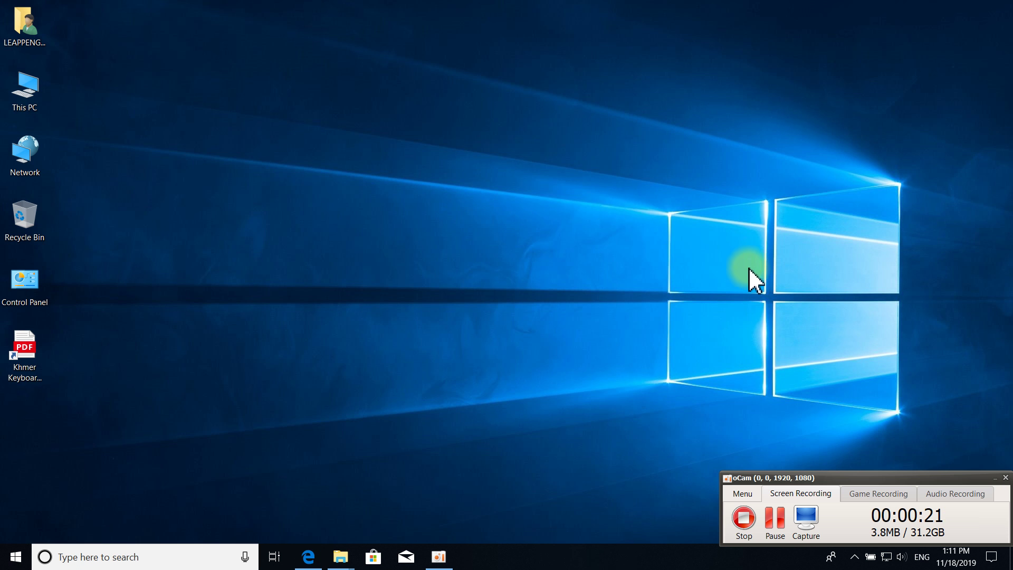
pyautogui.rightClick(690, 165)
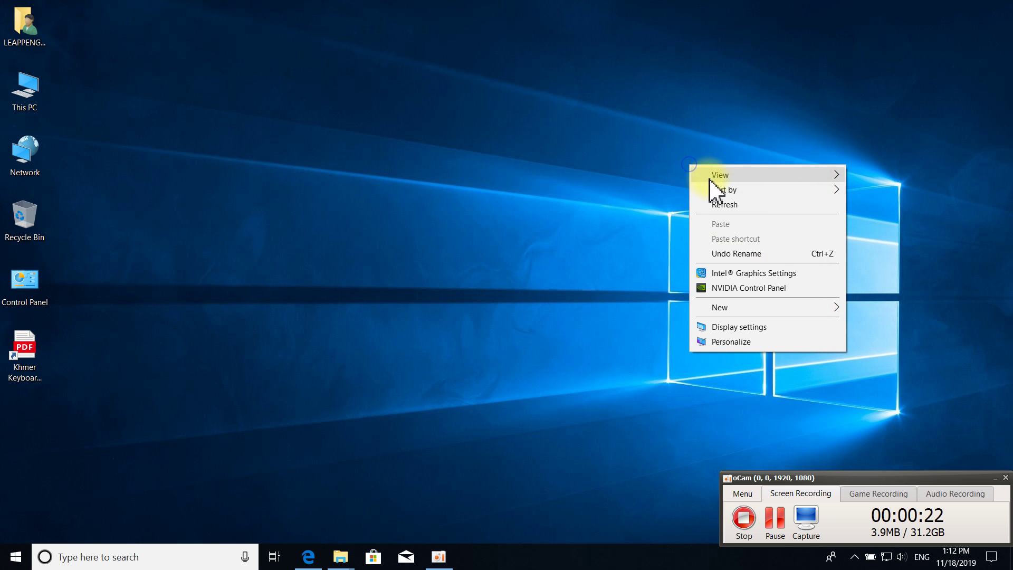
pyautogui.click(727, 203)
pyautogui.rightClick(516, 176)
pyautogui.click(550, 213)
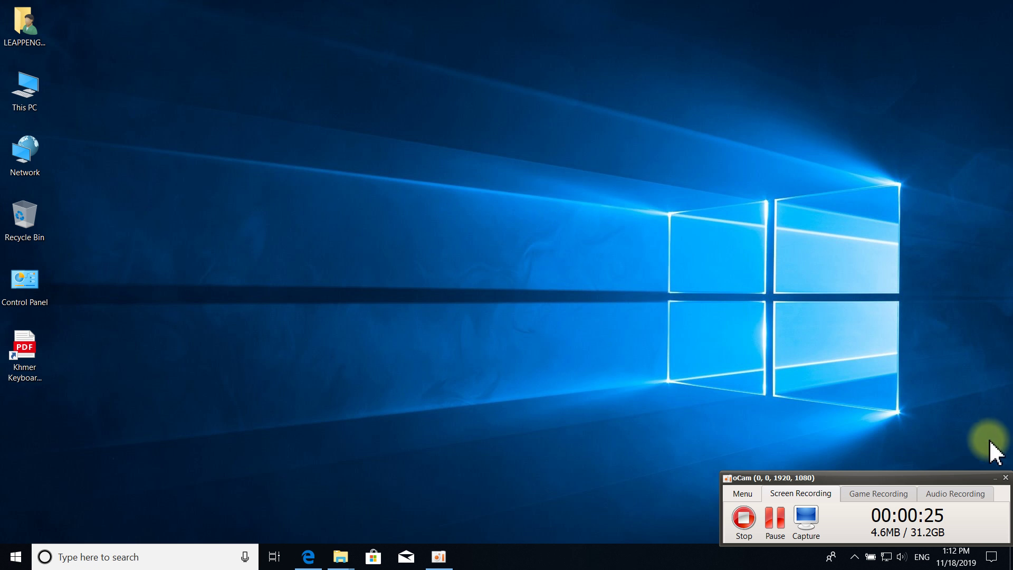
pyautogui.moveTo(932, 480); pyautogui.dragTo(914, 219)
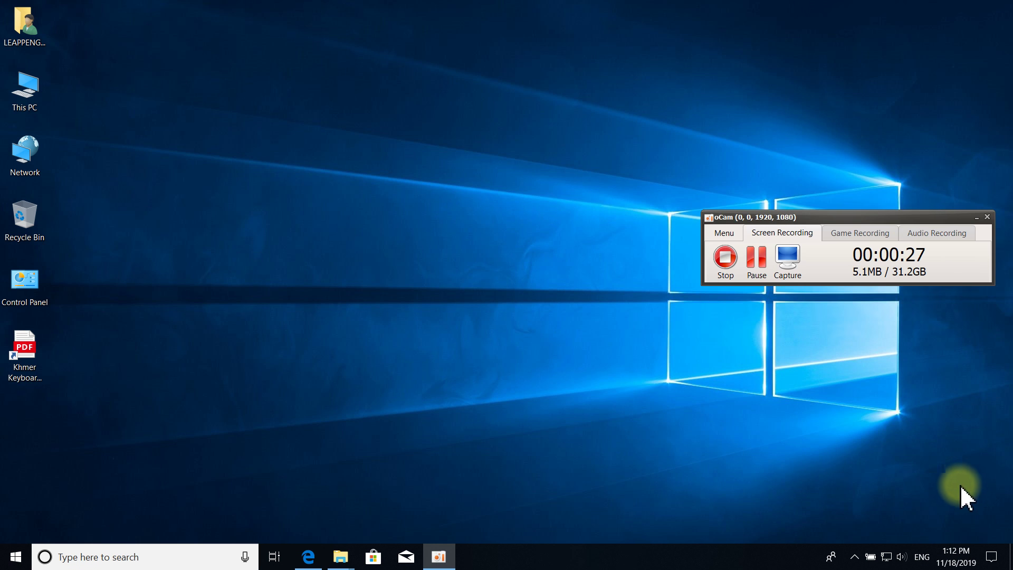
pyautogui.moveTo(970, 561)
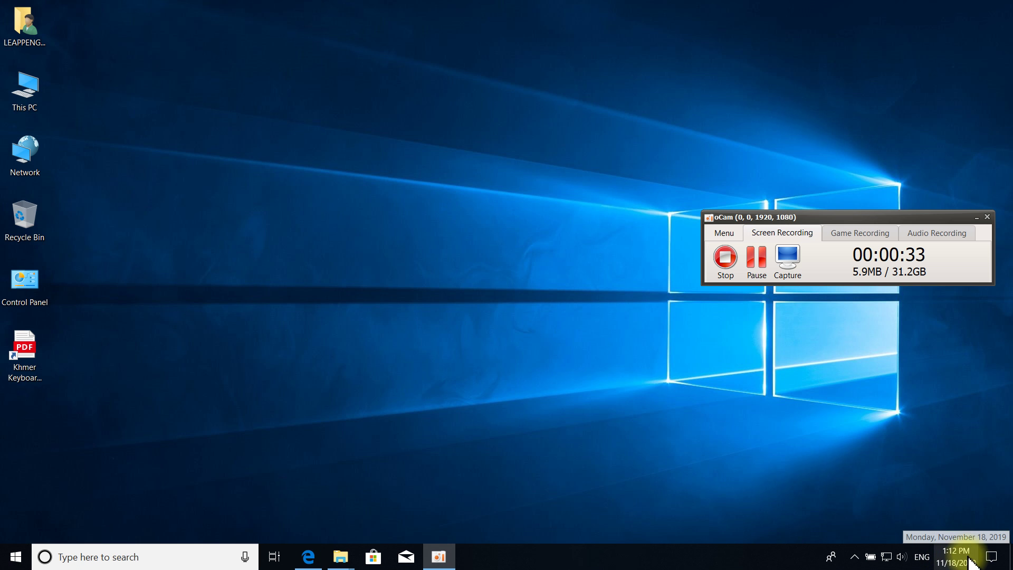
pyautogui.rightClick(458, 209)
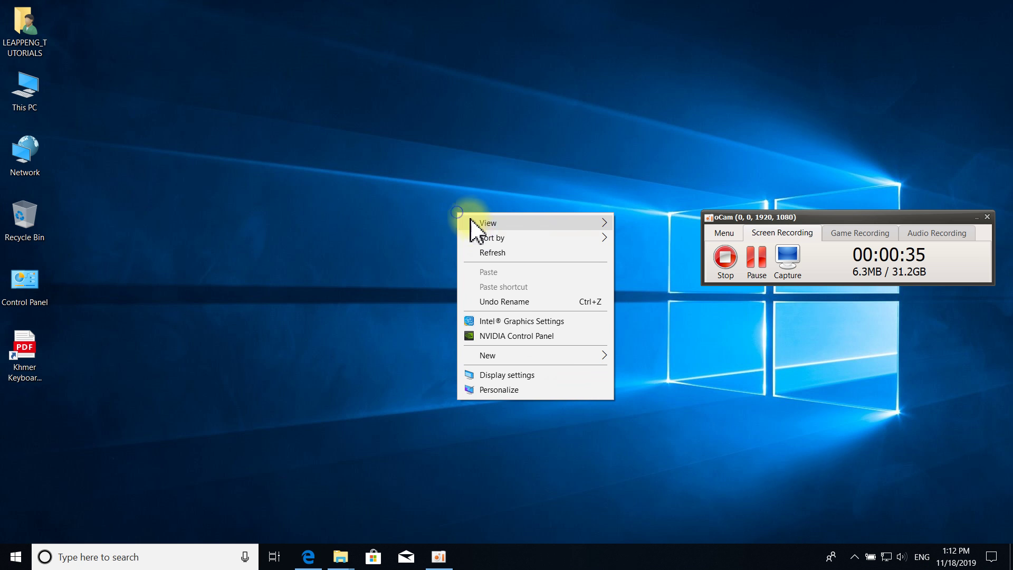
pyautogui.press('Escape')
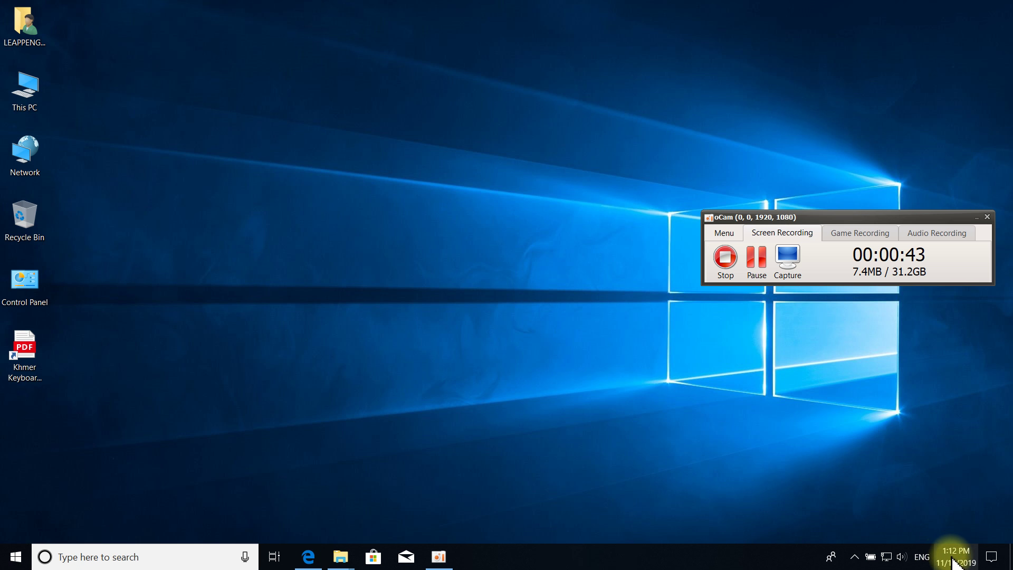
pyautogui.rightClick(387, 207)
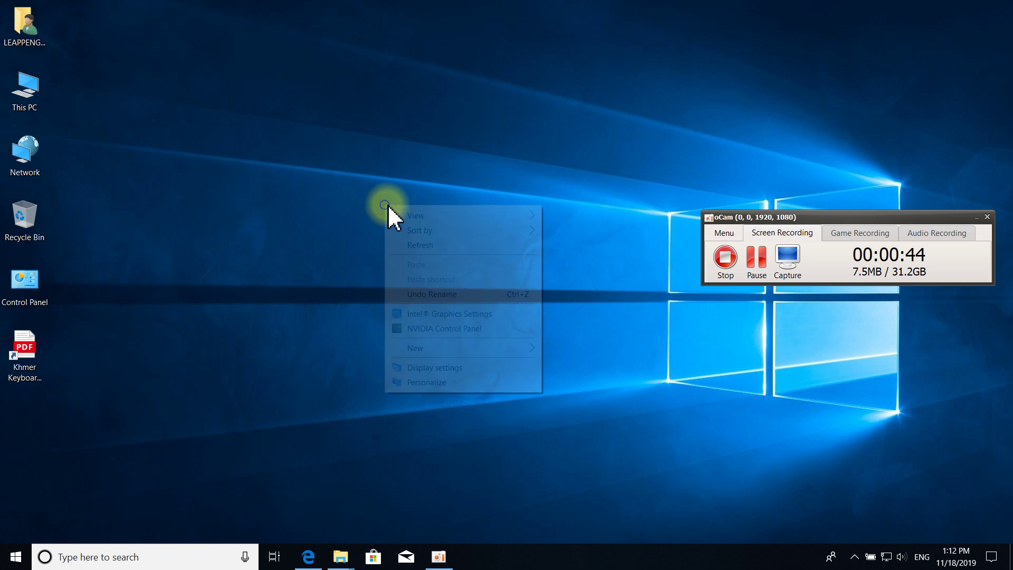
pyautogui.click(422, 245)
pyautogui.rightClick(429, 155)
pyautogui.click(447, 198)
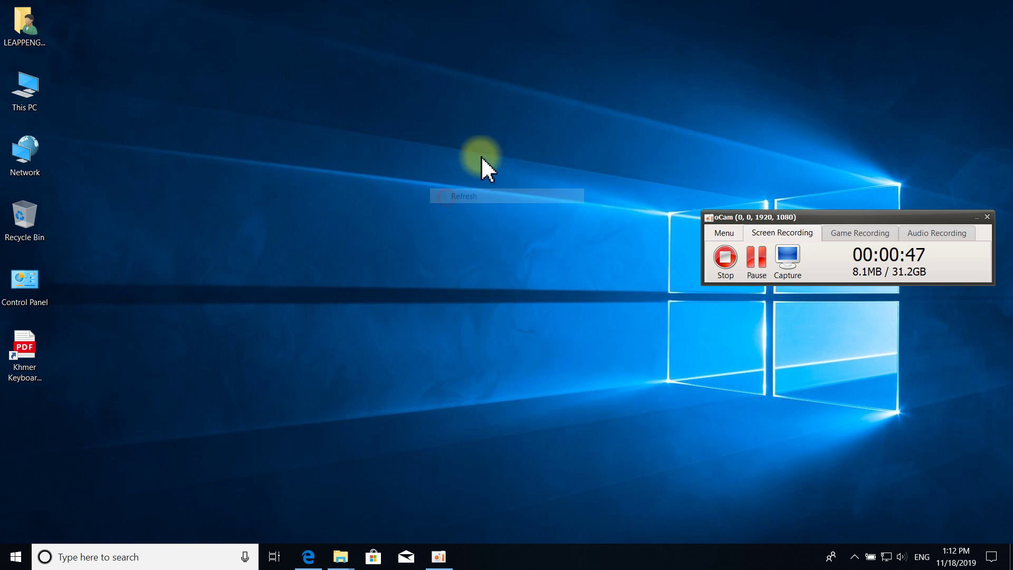
pyautogui.rightClick(477, 139)
pyautogui.click(506, 178)
pyautogui.rightClick(473, 151)
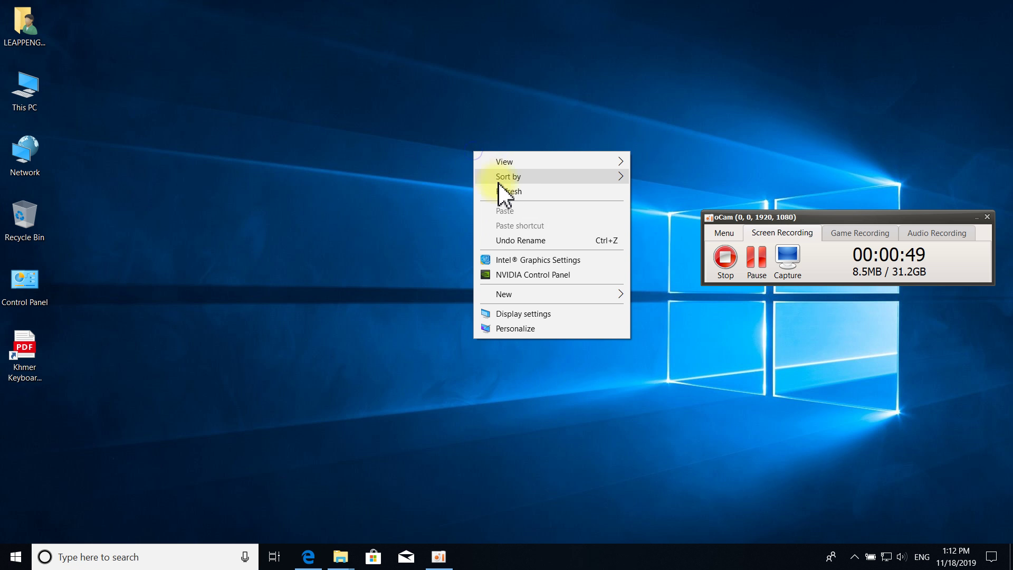
pyautogui.click(505, 190)
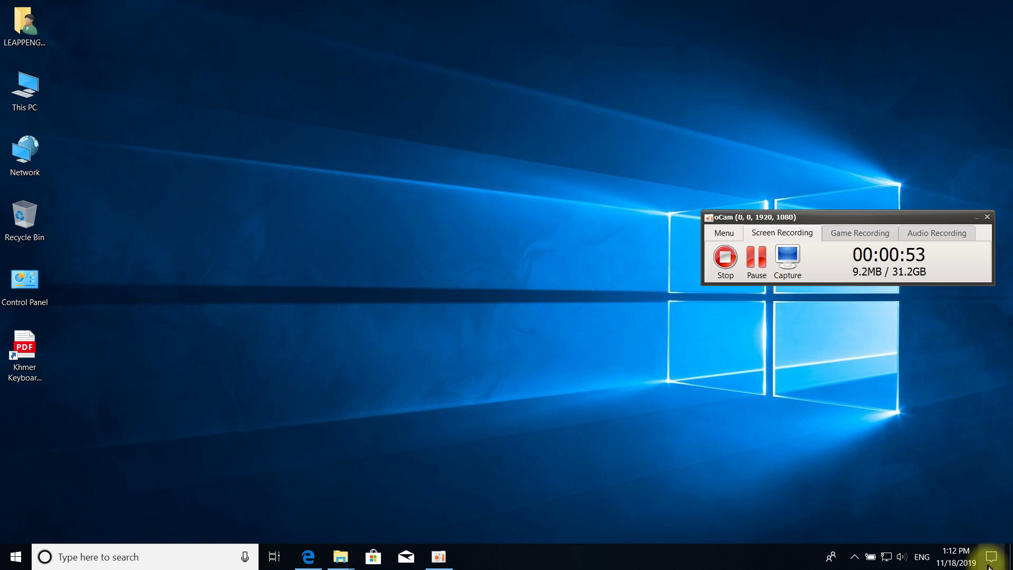
pyautogui.rightClick(458, 166)
pyautogui.click(491, 205)
pyautogui.rightClick(464, 154)
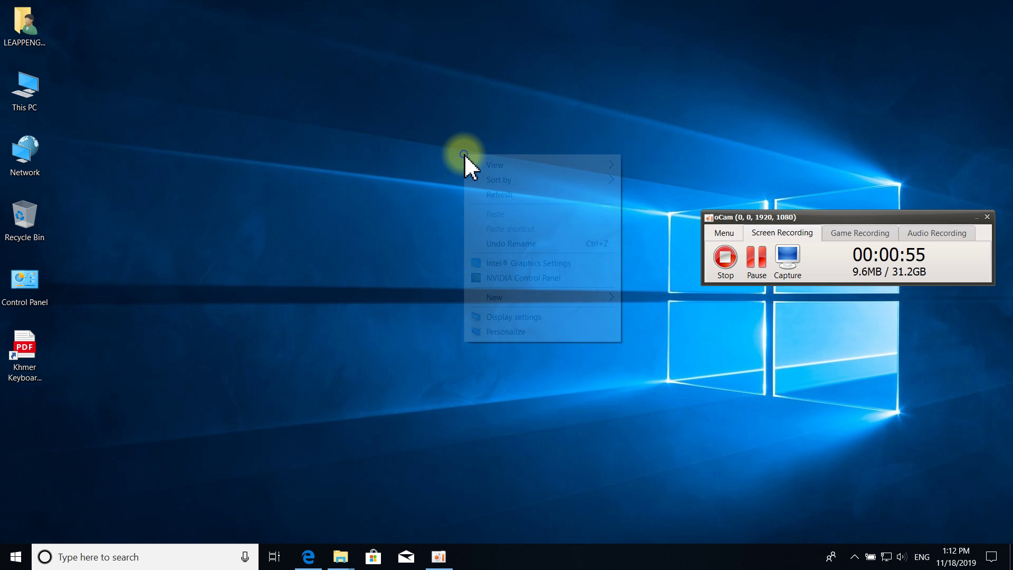
pyautogui.click(491, 195)
pyautogui.rightClick(501, 188)
pyautogui.click(530, 226)
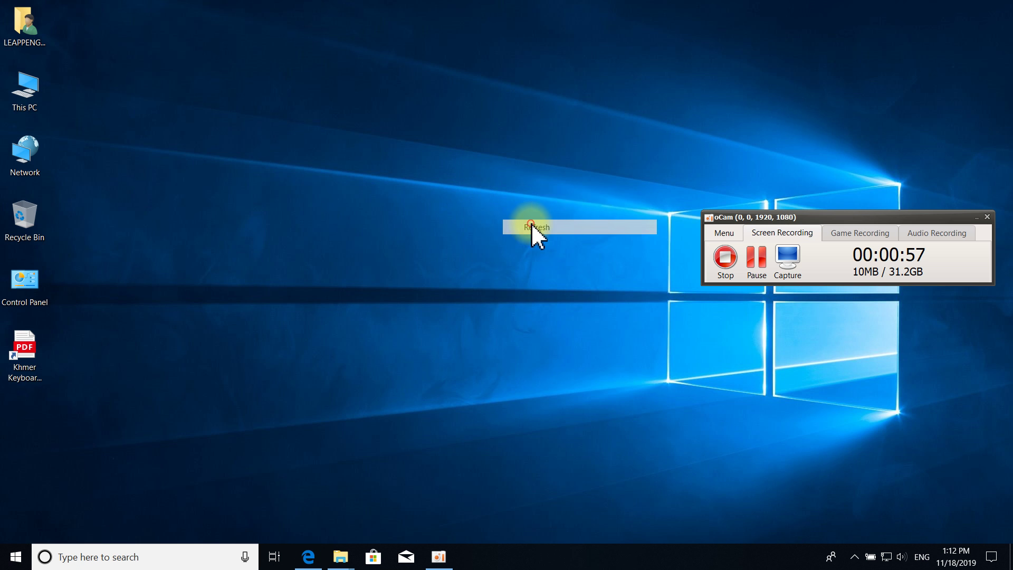
pyautogui.rightClick(482, 101)
pyautogui.click(517, 140)
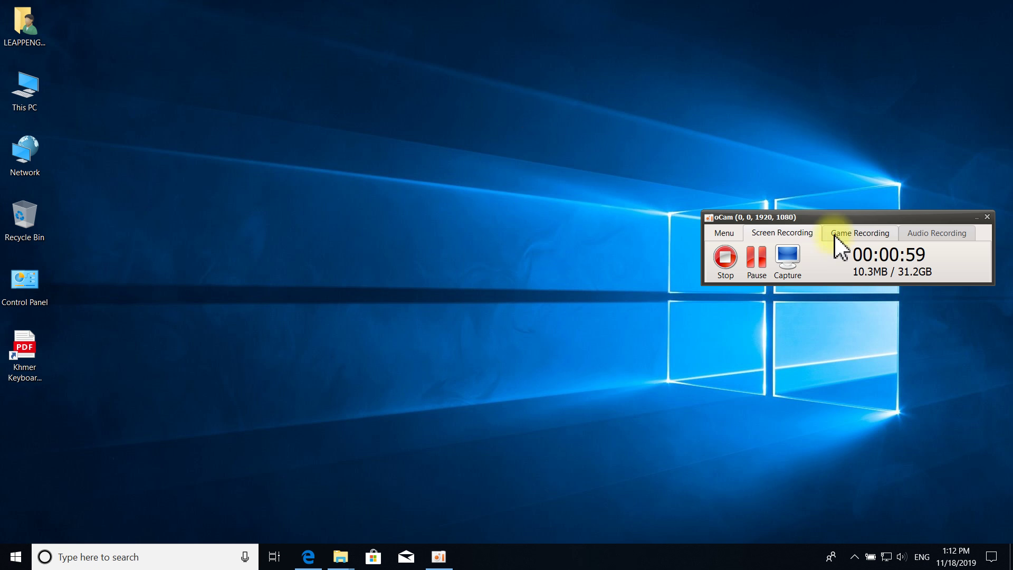
pyautogui.moveTo(824, 218); pyautogui.dragTo(843, 474)
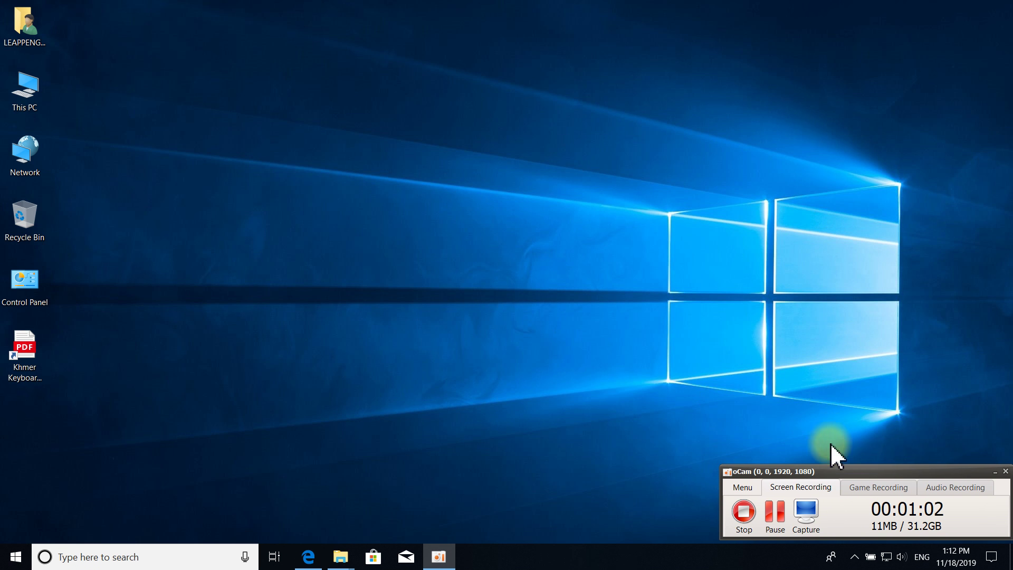
pyautogui.rightClick(443, 100)
pyautogui.click(478, 140)
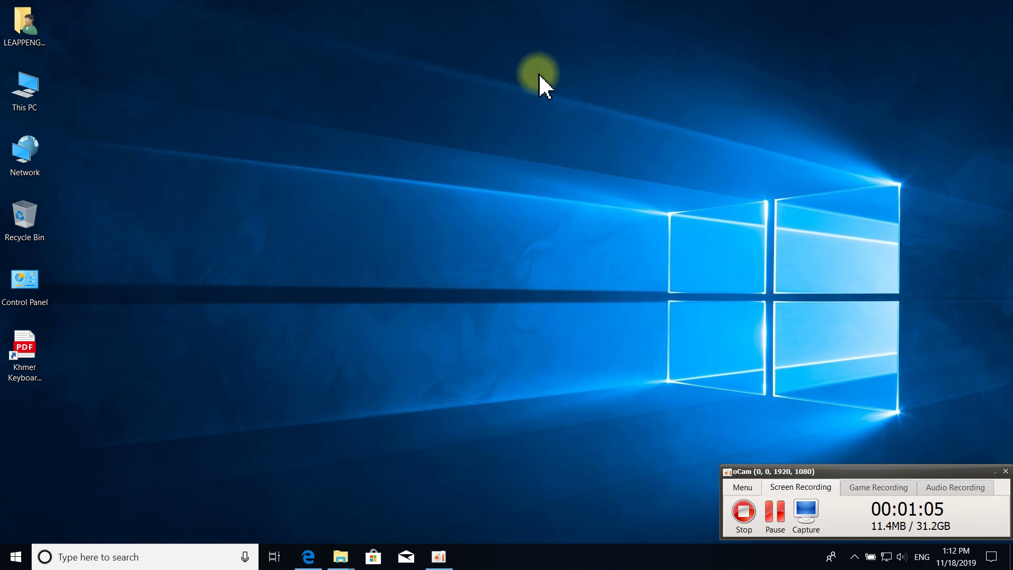
pyautogui.rightClick(516, 55)
pyautogui.click(544, 94)
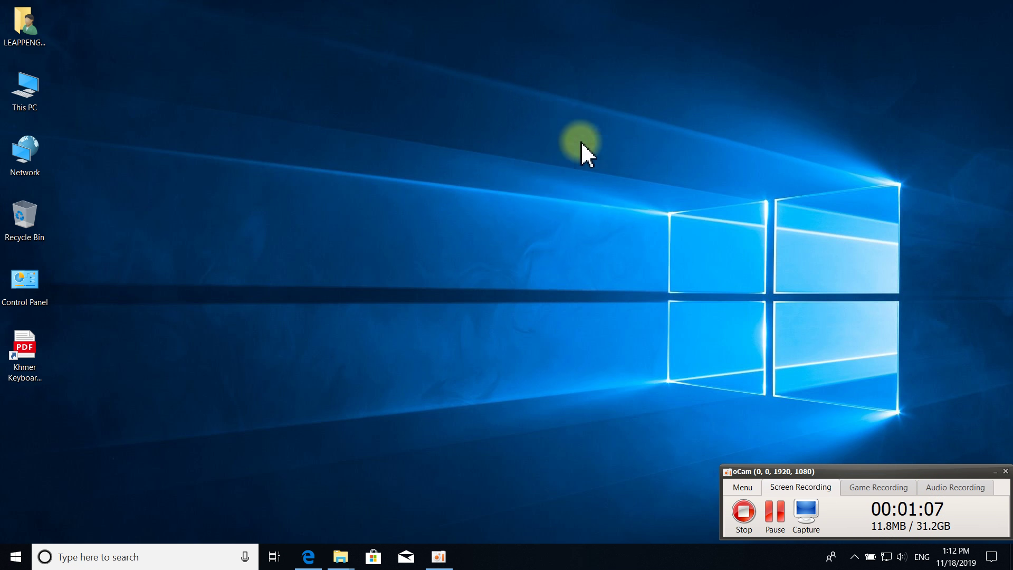
pyautogui.rightClick(359, 158)
pyautogui.click(381, 195)
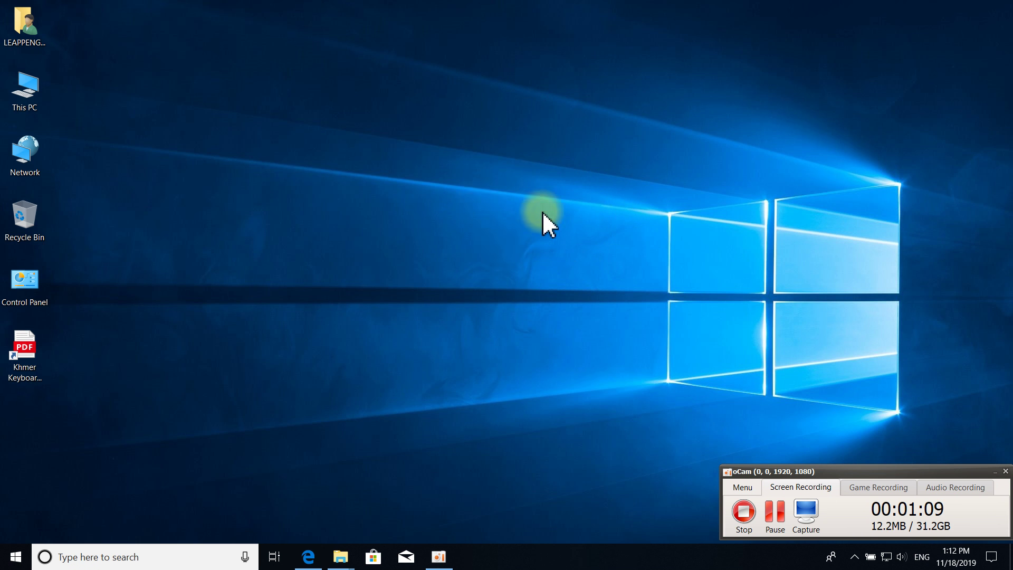
pyautogui.rightClick(321, 146)
pyautogui.click(346, 186)
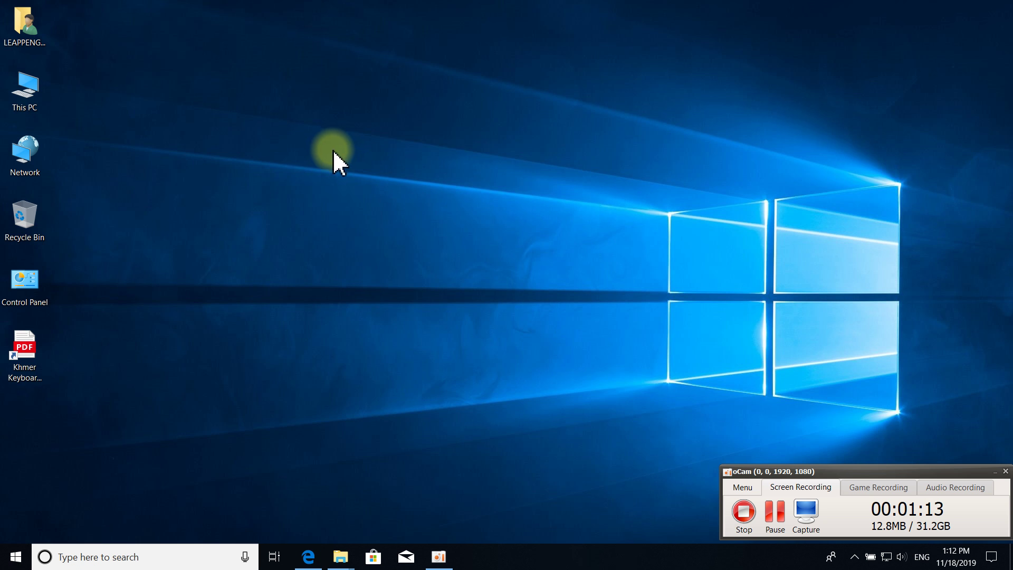
pyautogui.rightClick(334, 150)
pyautogui.click(357, 185)
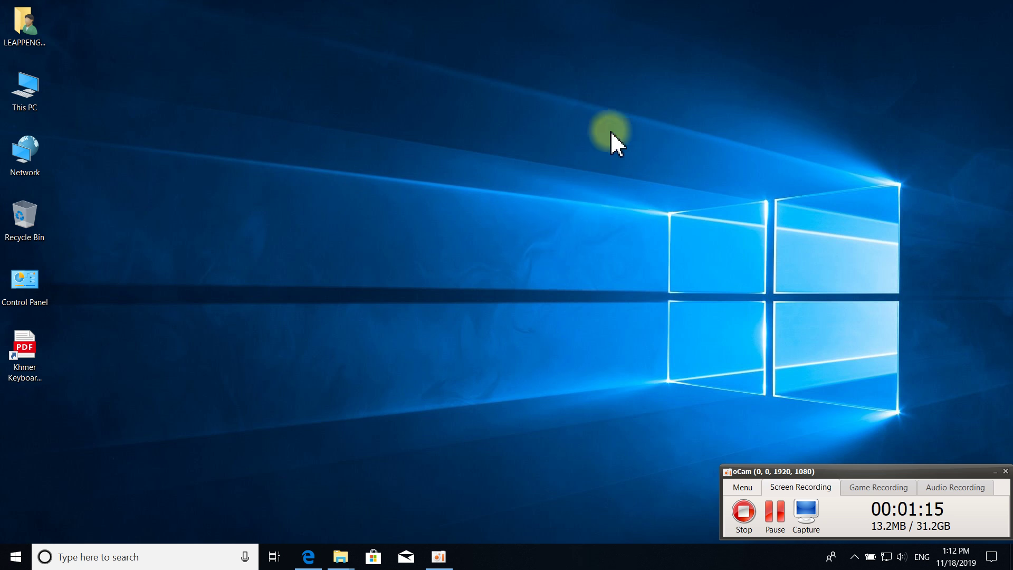
pyautogui.rightClick(400, 117)
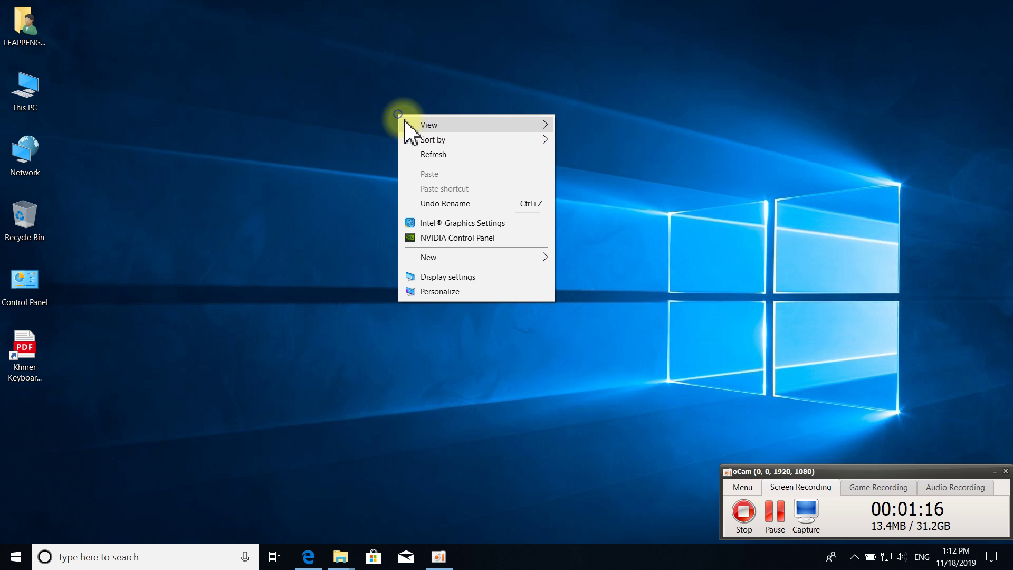
pyautogui.click(422, 156)
pyautogui.rightClick(518, 128)
pyautogui.click(548, 166)
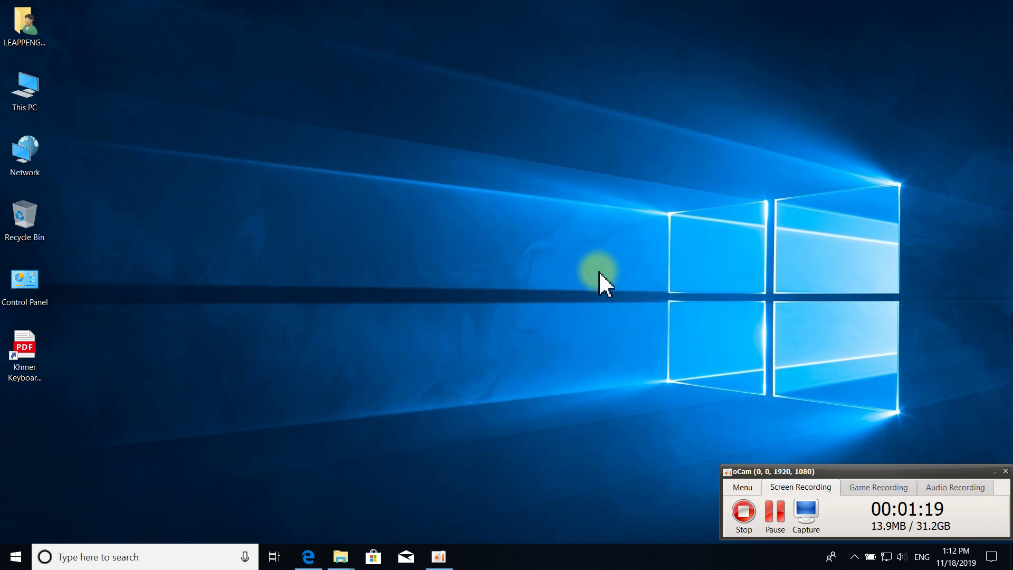
pyautogui.rightClick(264, 166)
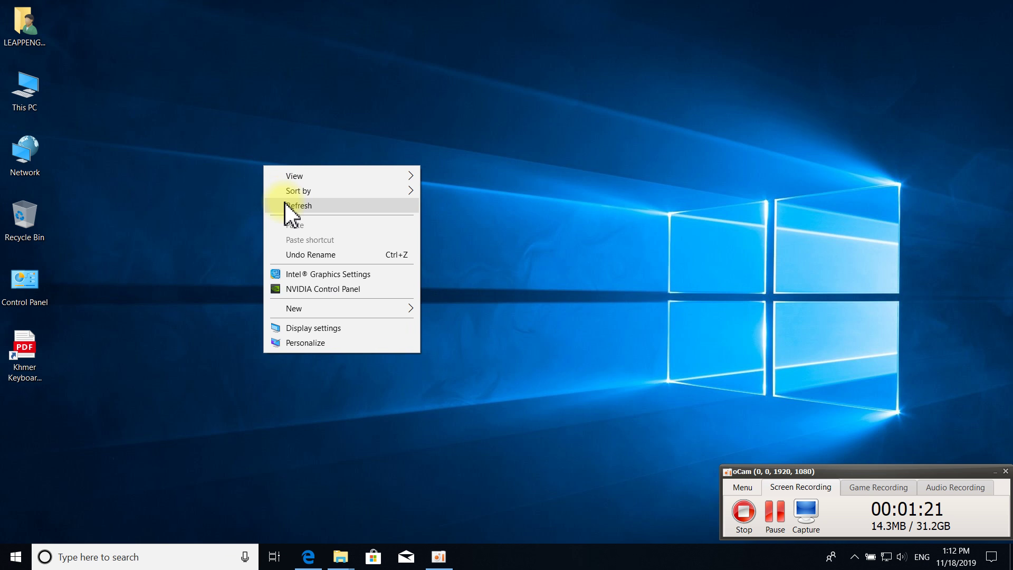
pyautogui.click(285, 203)
pyautogui.rightClick(320, 112)
pyautogui.click(355, 154)
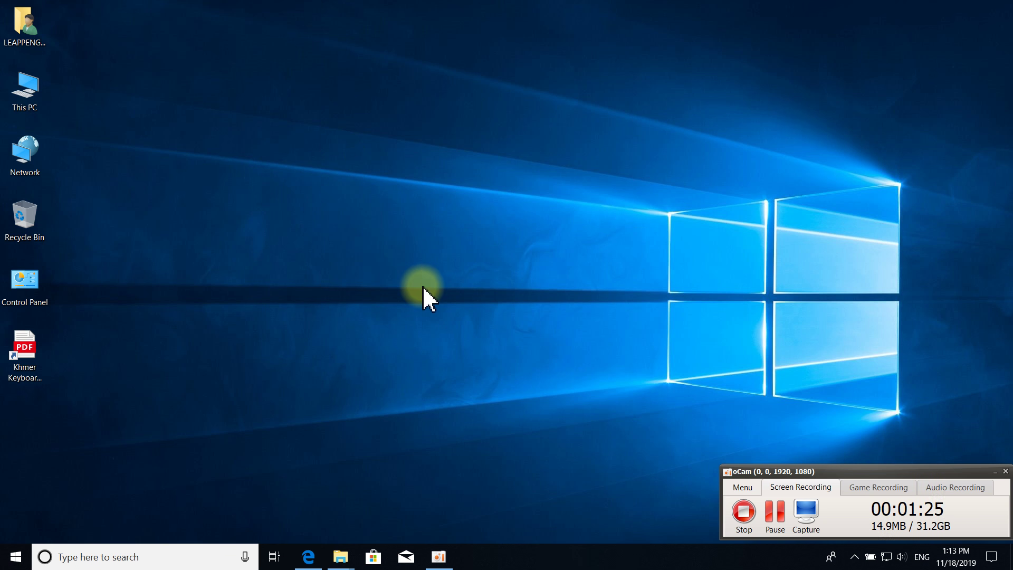
pyautogui.rightClick(282, 143)
pyautogui.click(311, 182)
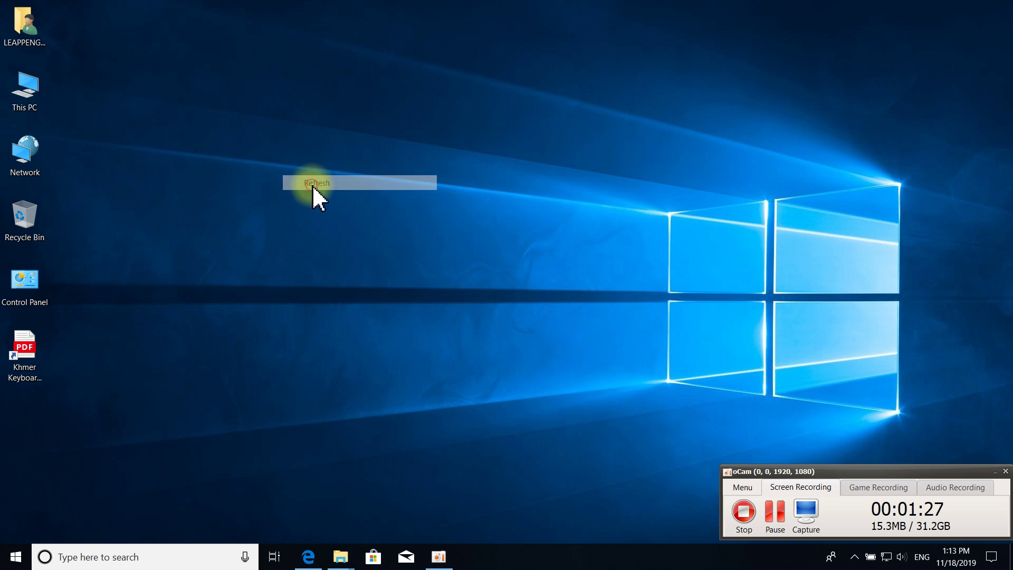
pyautogui.rightClick(447, 132)
pyautogui.click(490, 172)
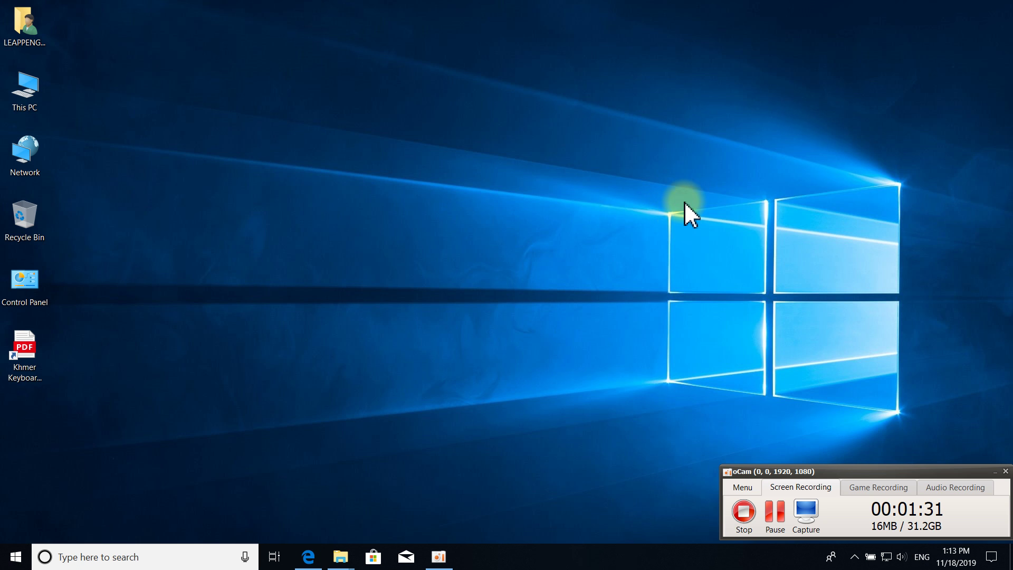
pyautogui.rightClick(475, 113)
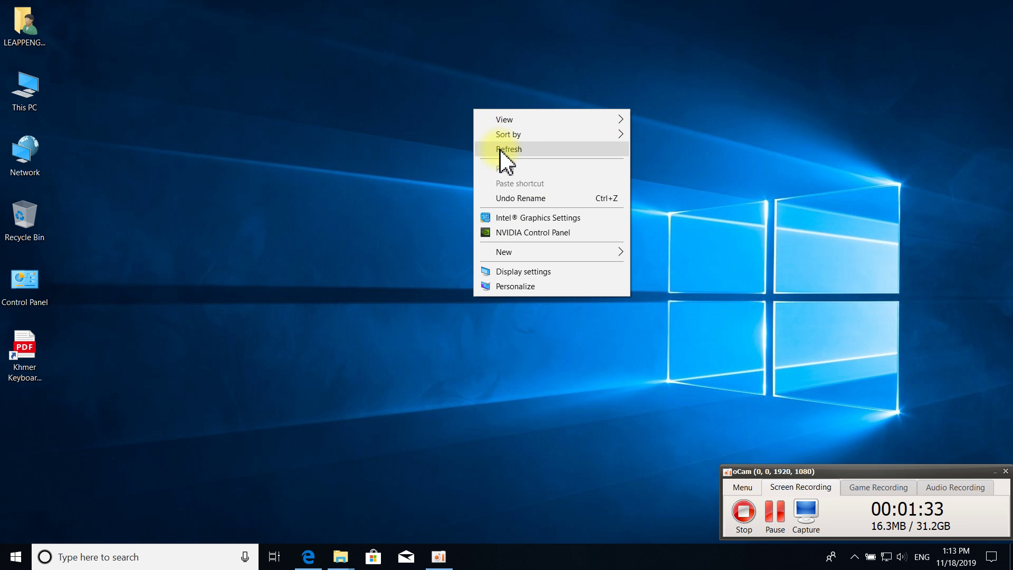
pyautogui.click(499, 149)
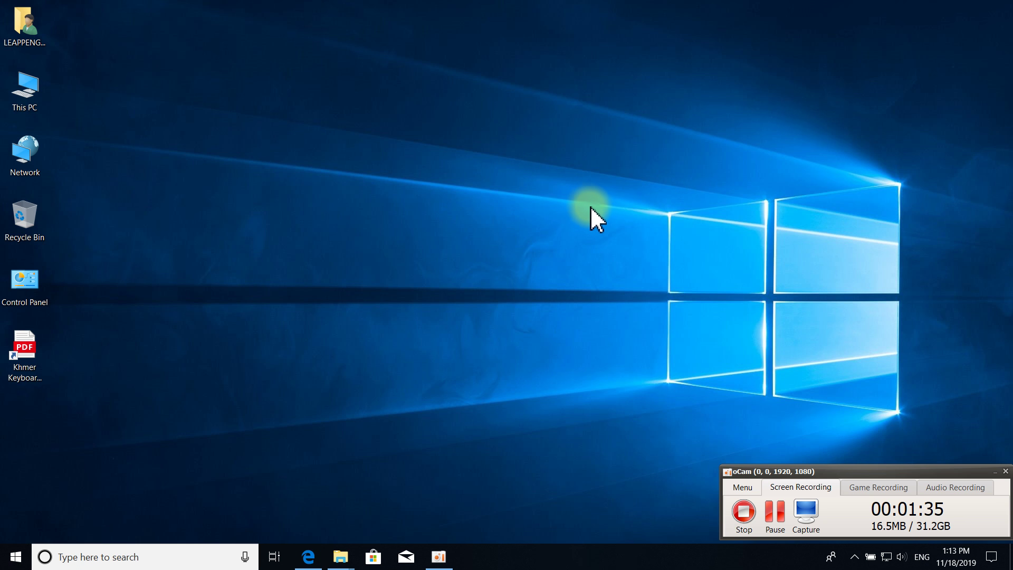
pyautogui.rightClick(284, 142)
pyautogui.click(326, 181)
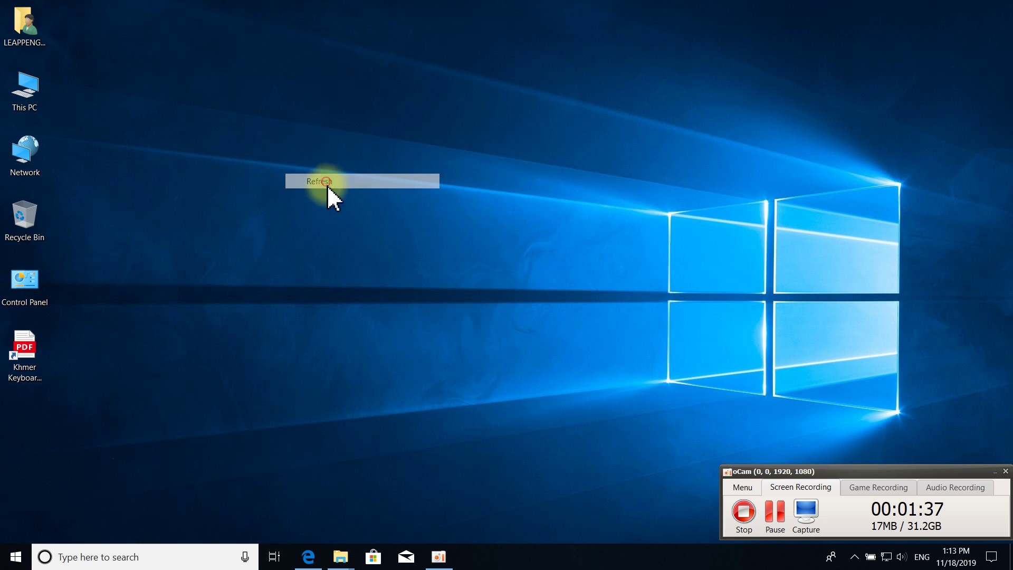
# Remove the Control Panel icon from the desktop by moving it to the Recycle Bin
pyautogui.click(14, 300)
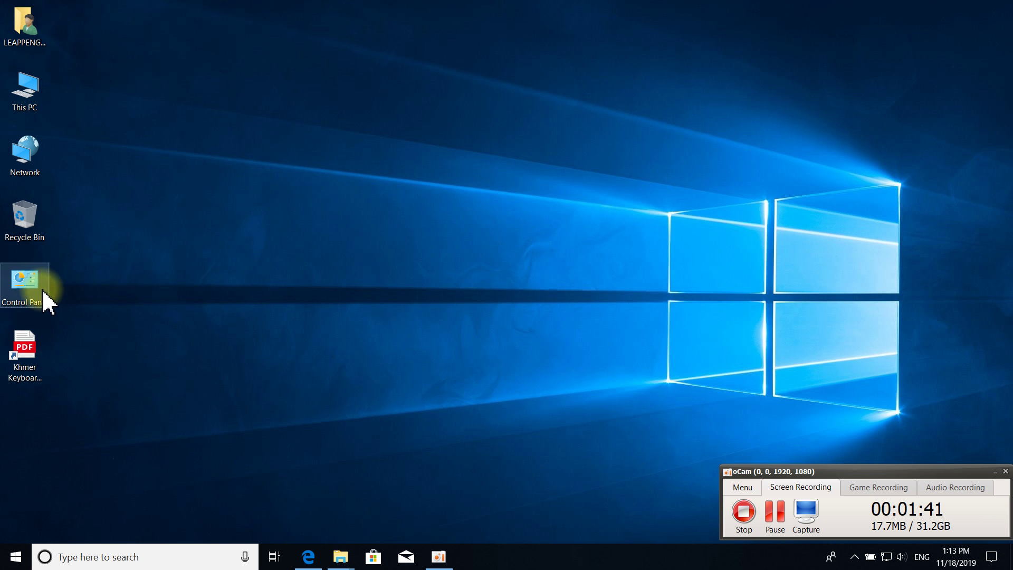
pyautogui.moveTo(43, 293); pyautogui.dragTo(23, 224)
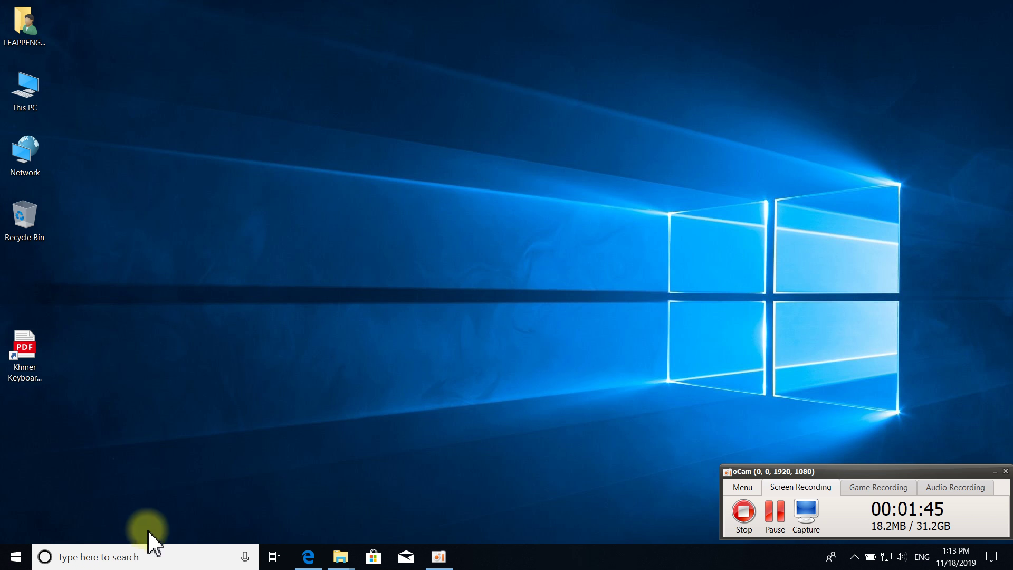
# Search Windows for "con" to locate the Control Panel app, and close the search without opening it
pyautogui.click(148, 555)
pyautogui.write('c')
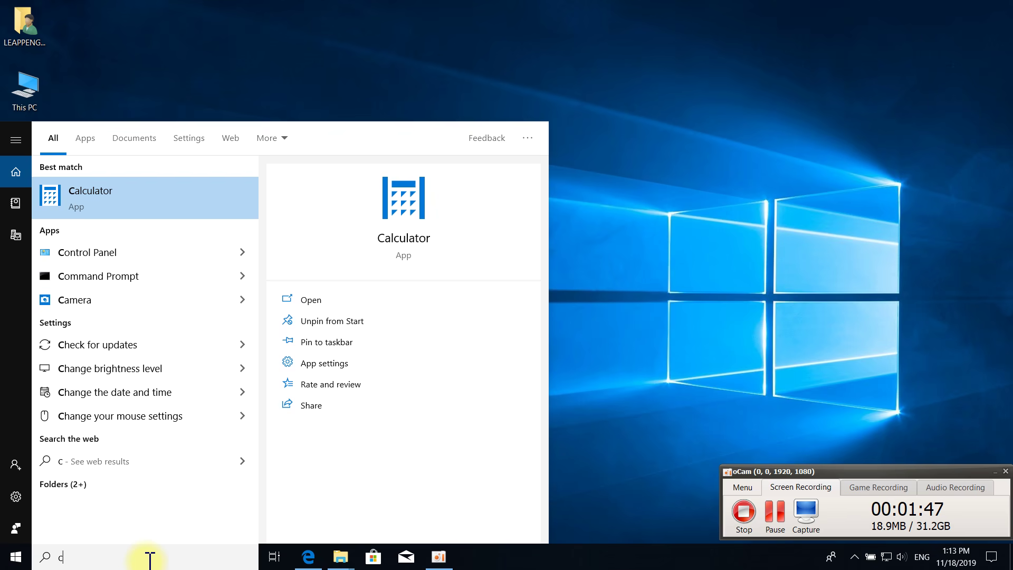
pyautogui.write('on')
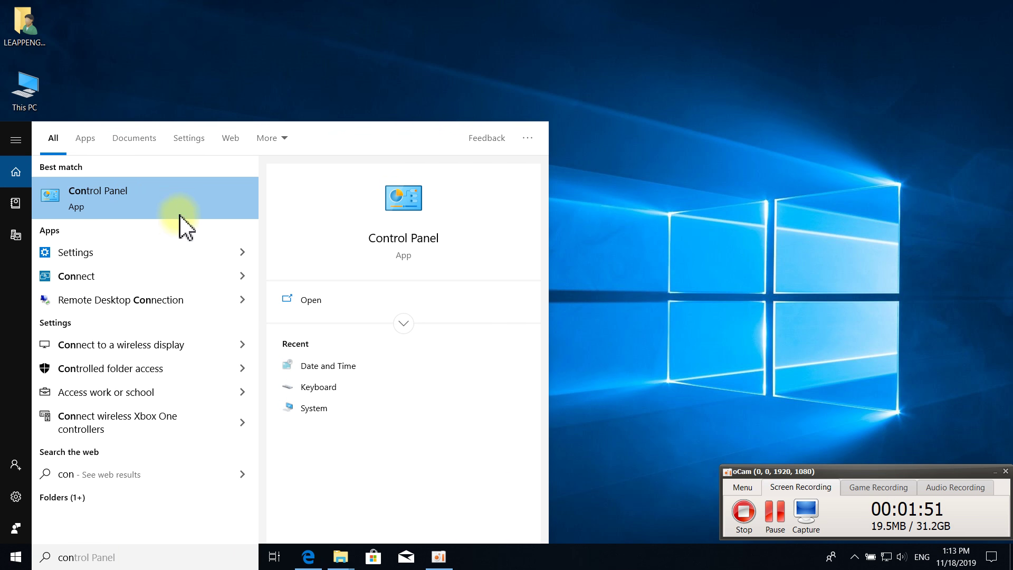
pyautogui.click(241, 93)
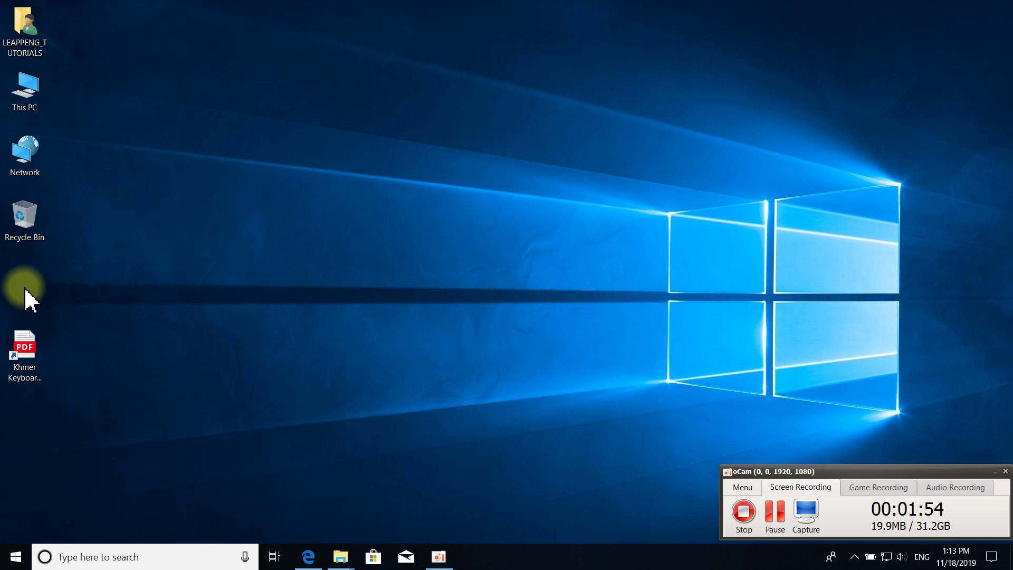
pyautogui.rightClick(281, 80)
pyautogui.click(316, 118)
pyautogui.rightClick(157, 49)
pyautogui.click(195, 87)
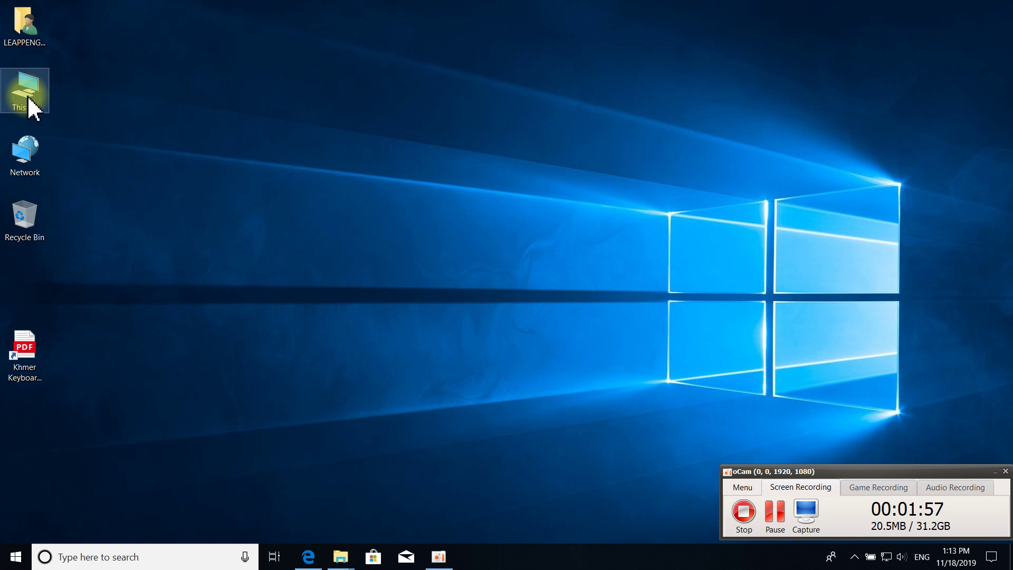
pyautogui.rightClick(23, 85)
pyautogui.click(307, 136)
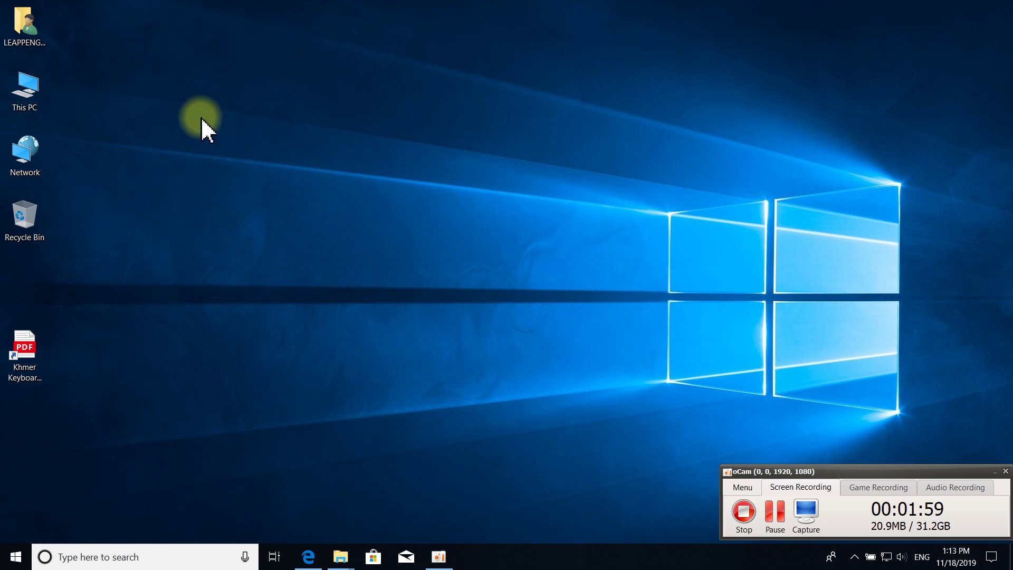
pyautogui.rightClick(302, 55)
pyautogui.rightClick(643, 83)
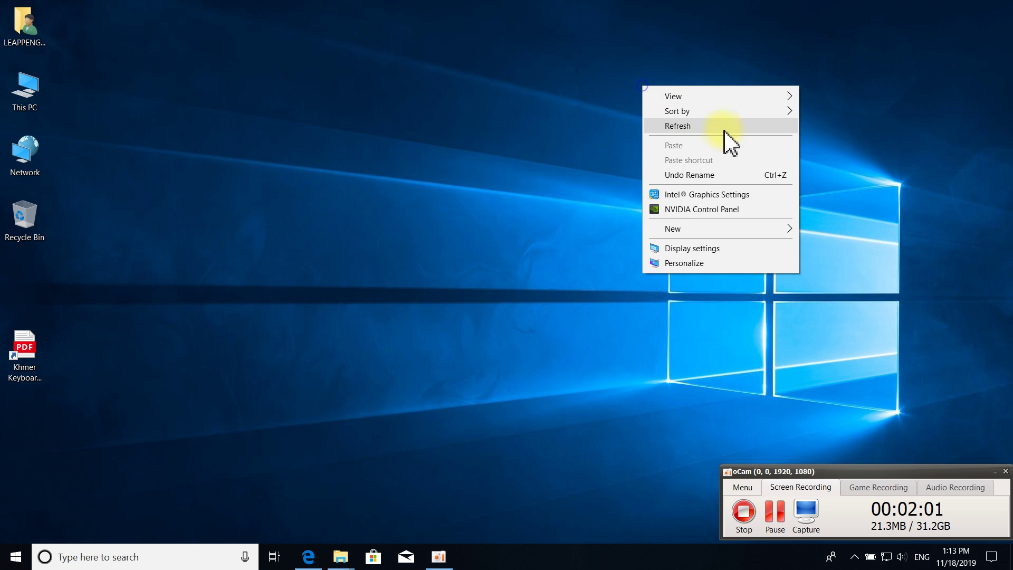
pyautogui.click(462, 18)
pyautogui.rightClick(690, 95)
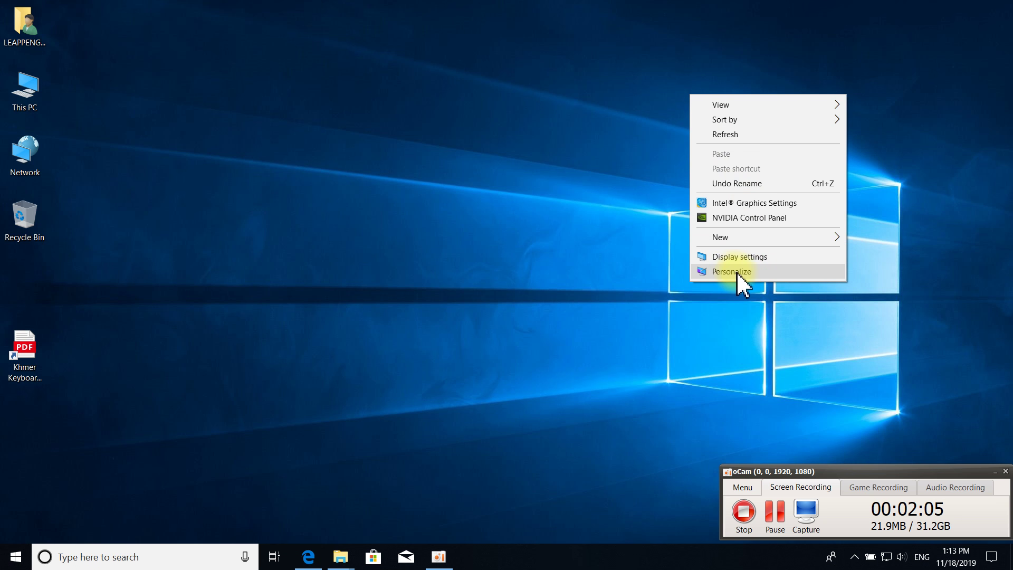
pyautogui.click(482, 227)
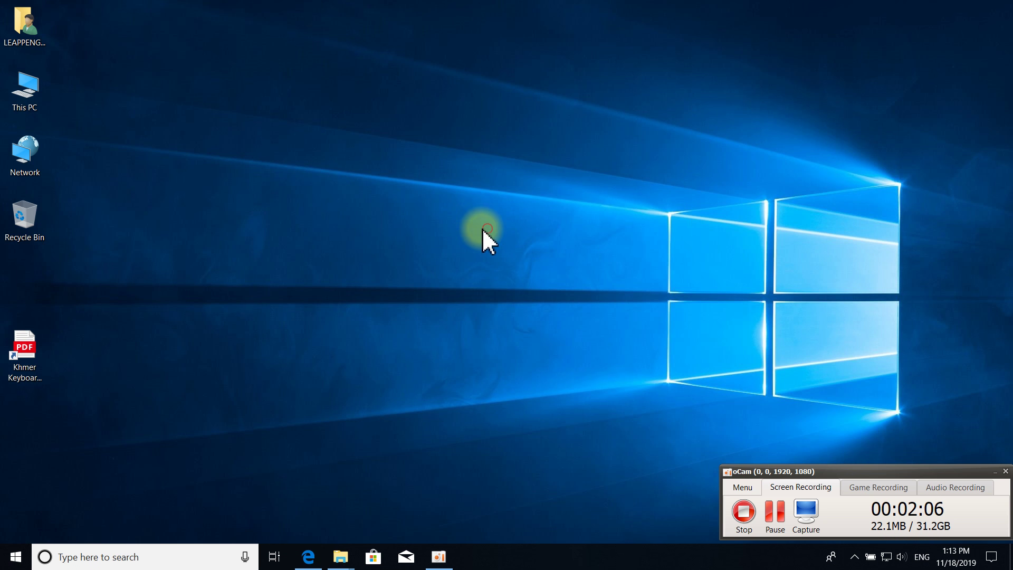
pyautogui.click(18, 349)
pyautogui.rightClick(18, 349)
pyautogui.click(181, 391)
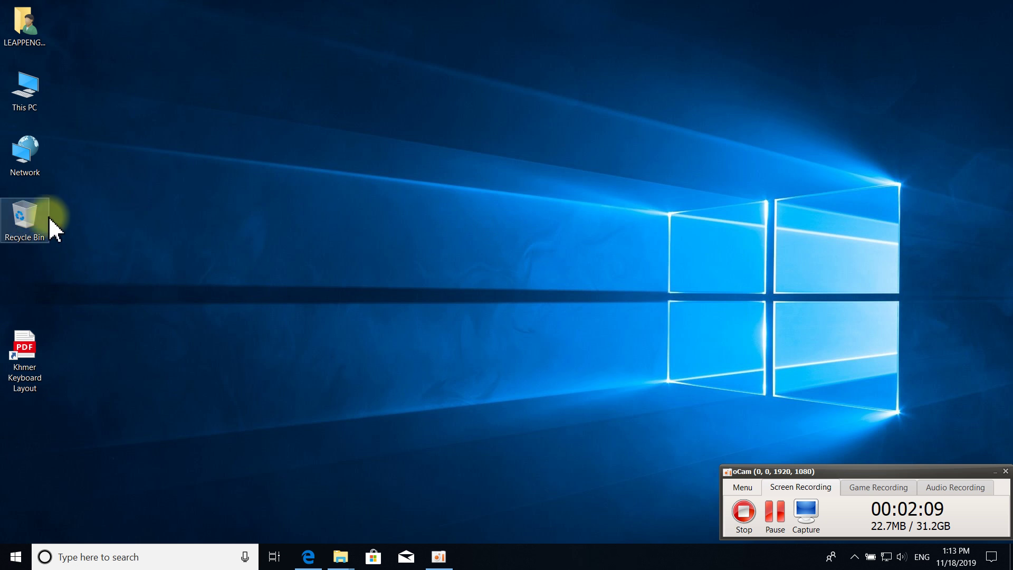
pyautogui.rightClick(227, 62)
pyautogui.click(414, 121)
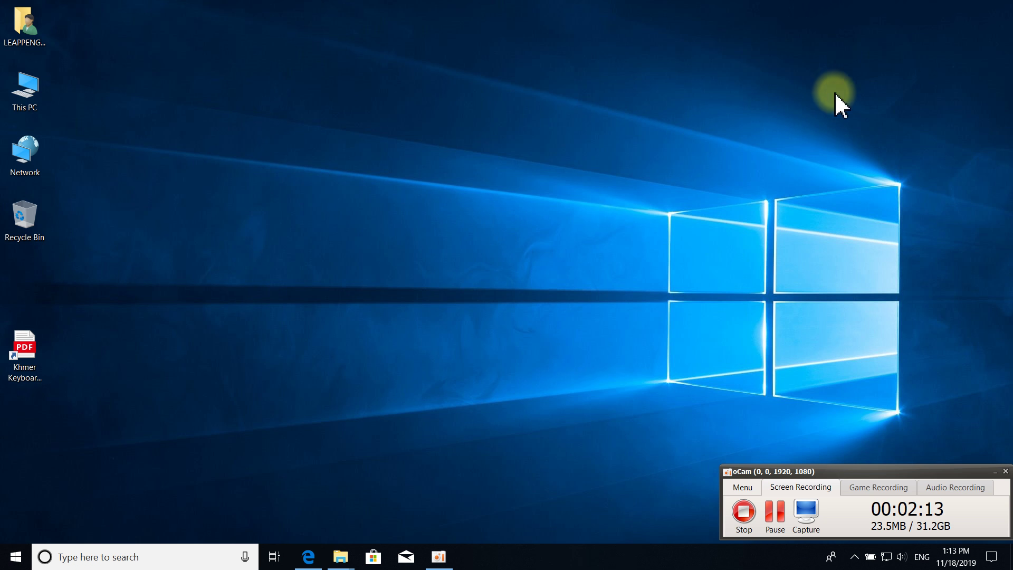
# Open the desktop icon settings from the Themes page of the Personalization settings
pyautogui.rightClick(649, 88)
pyautogui.click(700, 266)
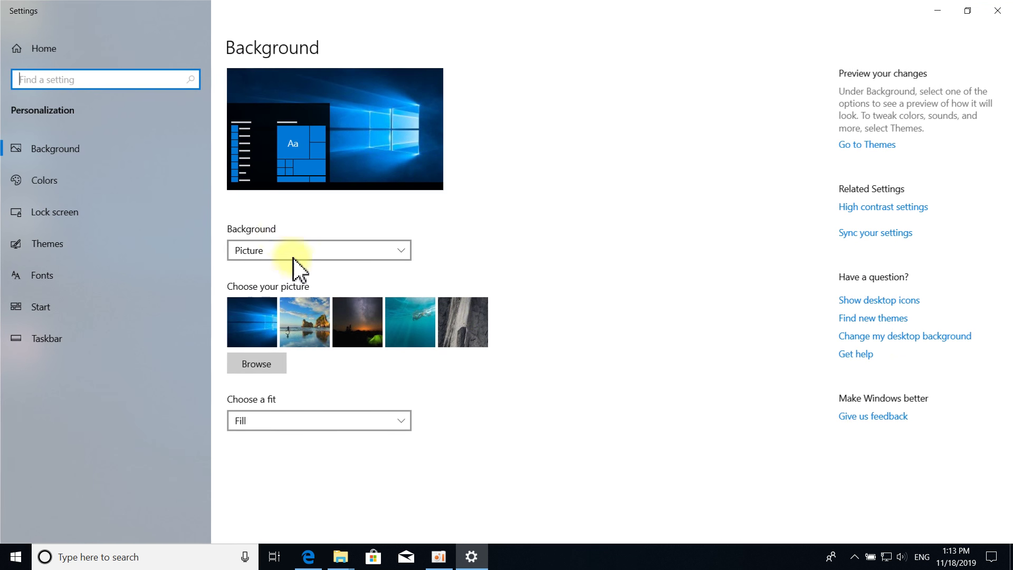
pyautogui.click(66, 245)
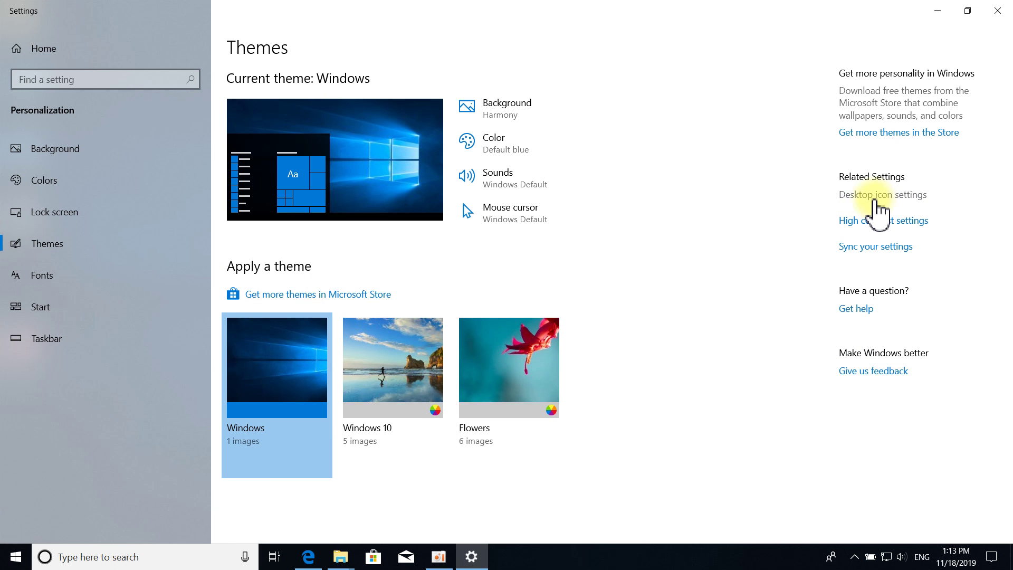
pyautogui.click(874, 201)
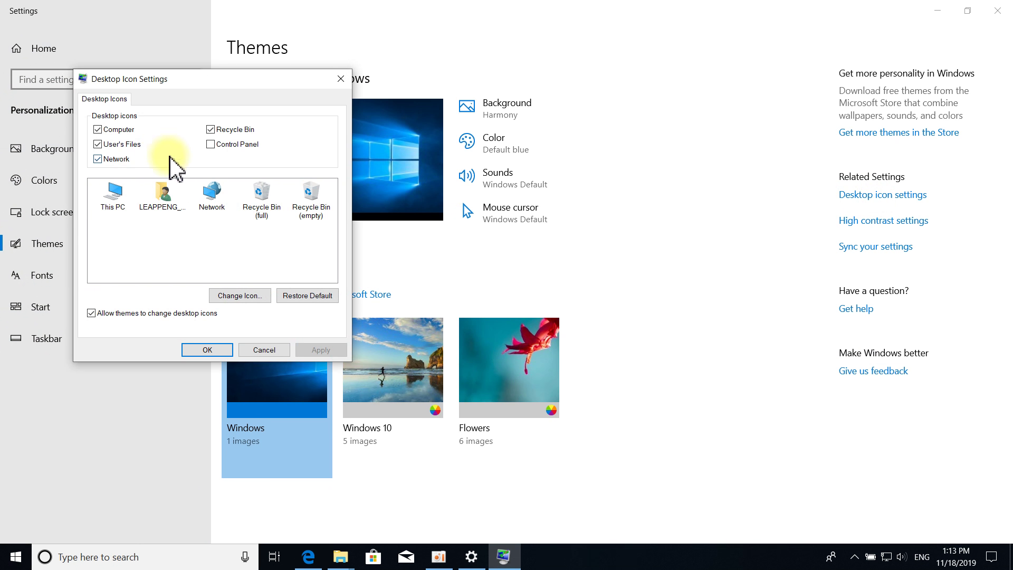
# Enable the Control Panel desktop icon and place it directly below the Recycle Bin on the desktop
pyautogui.click(211, 144)
pyautogui.click(324, 350)
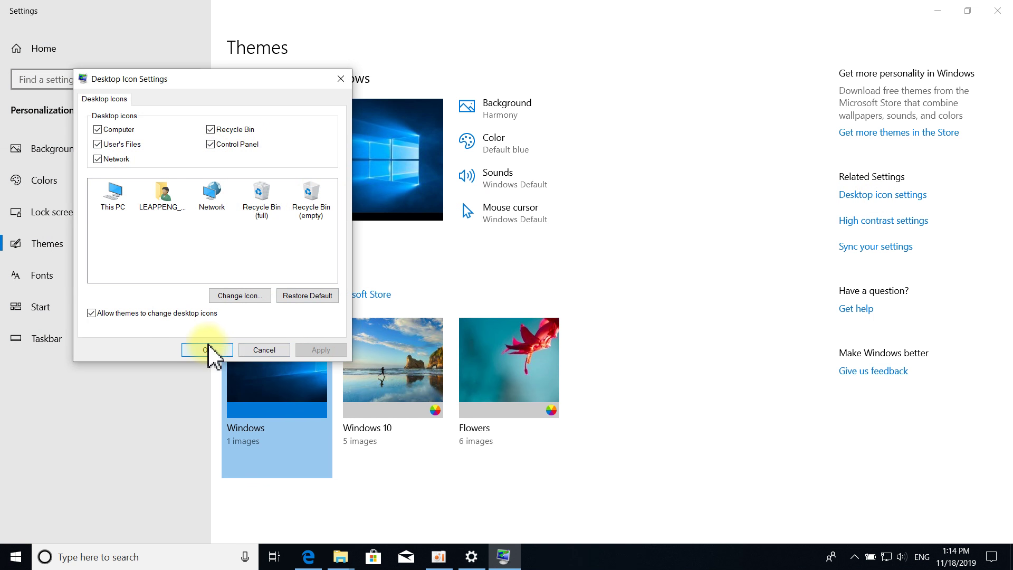
pyautogui.click(209, 350)
pyautogui.click(937, 10)
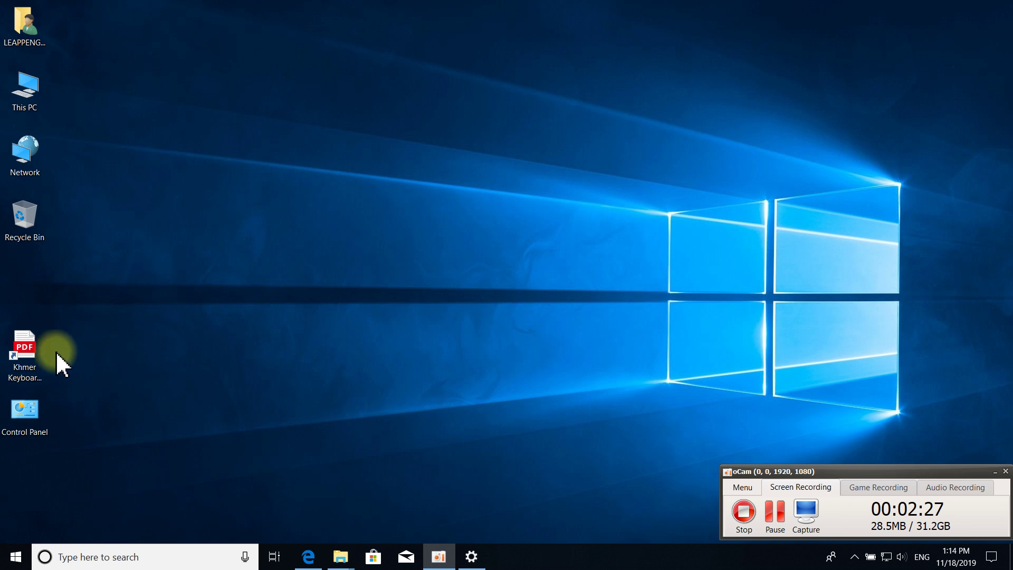
pyautogui.moveTo(39, 310); pyautogui.dragTo(39, 311)
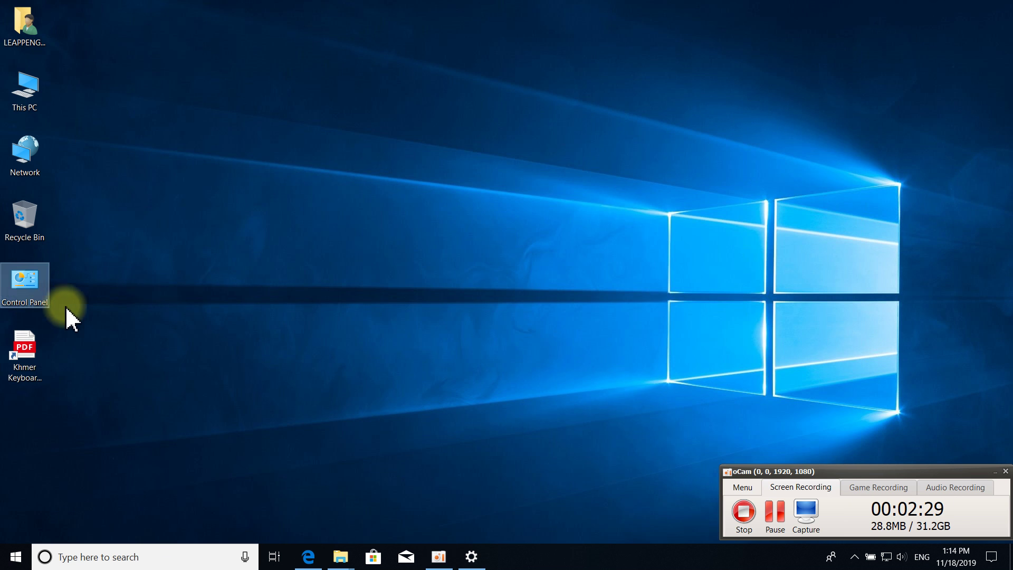
pyautogui.rightClick(128, 234)
pyautogui.click(173, 271)
pyautogui.rightClick(195, 220)
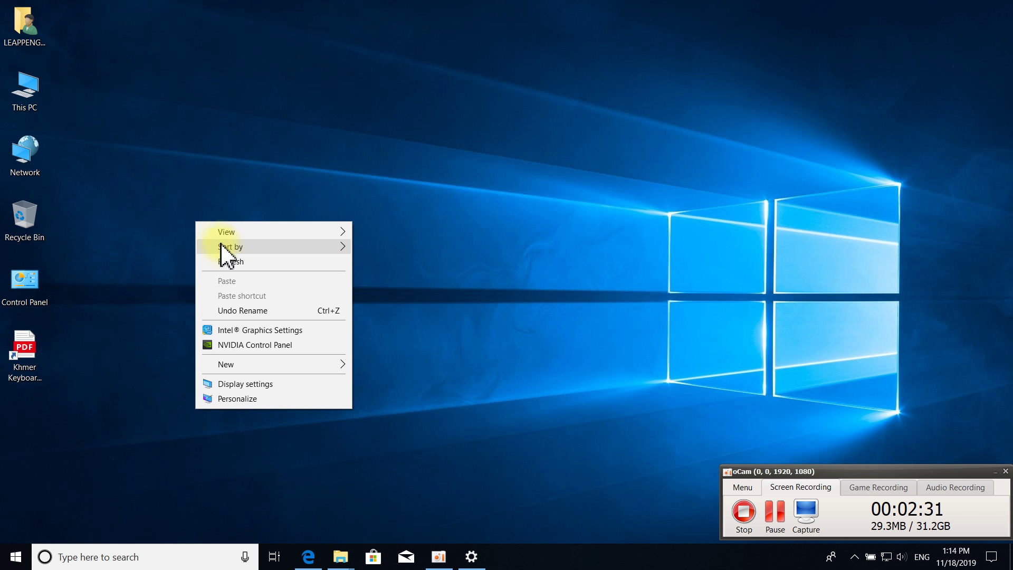
pyautogui.click(246, 261)
pyautogui.rightClick(400, 140)
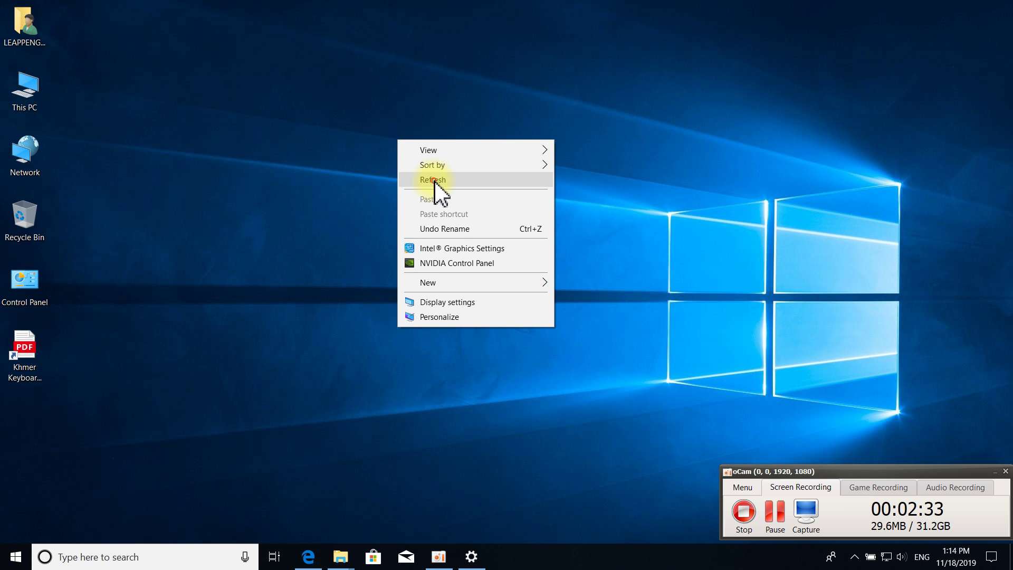
pyautogui.click(435, 181)
pyautogui.rightClick(282, 255)
pyautogui.click(312, 294)
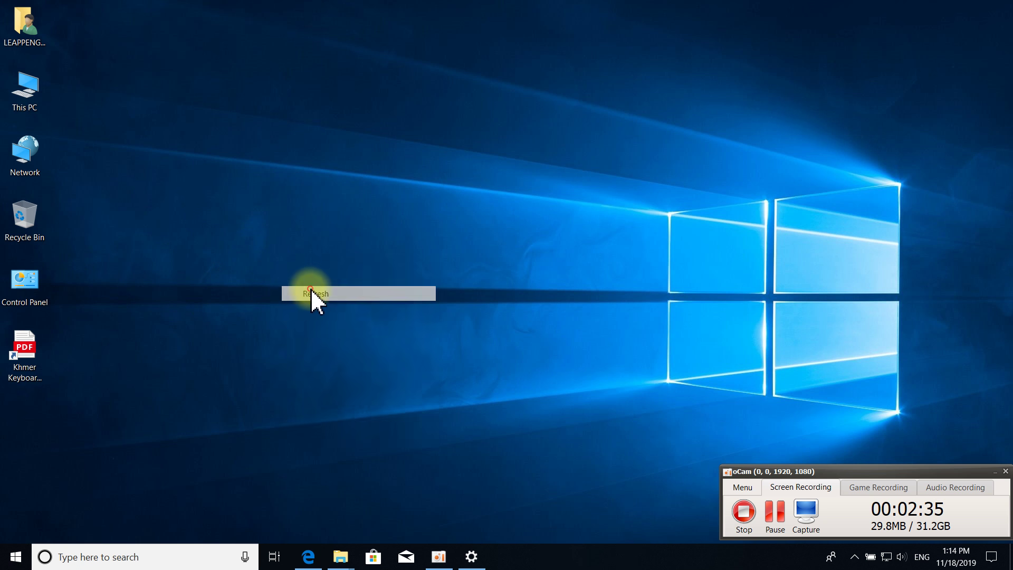
pyautogui.rightClick(616, 144)
pyautogui.click(650, 183)
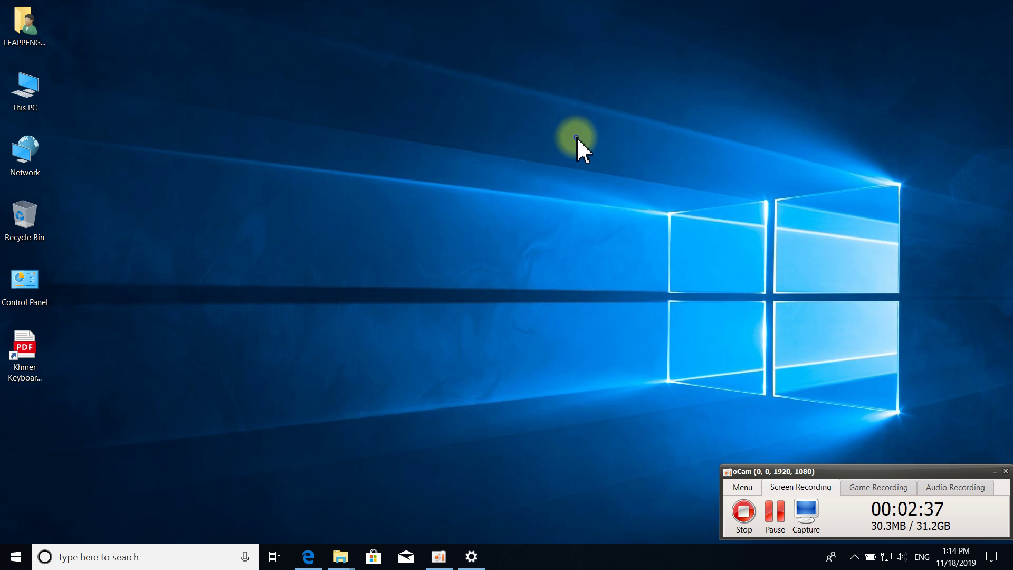
pyautogui.rightClick(578, 137)
pyautogui.click(620, 177)
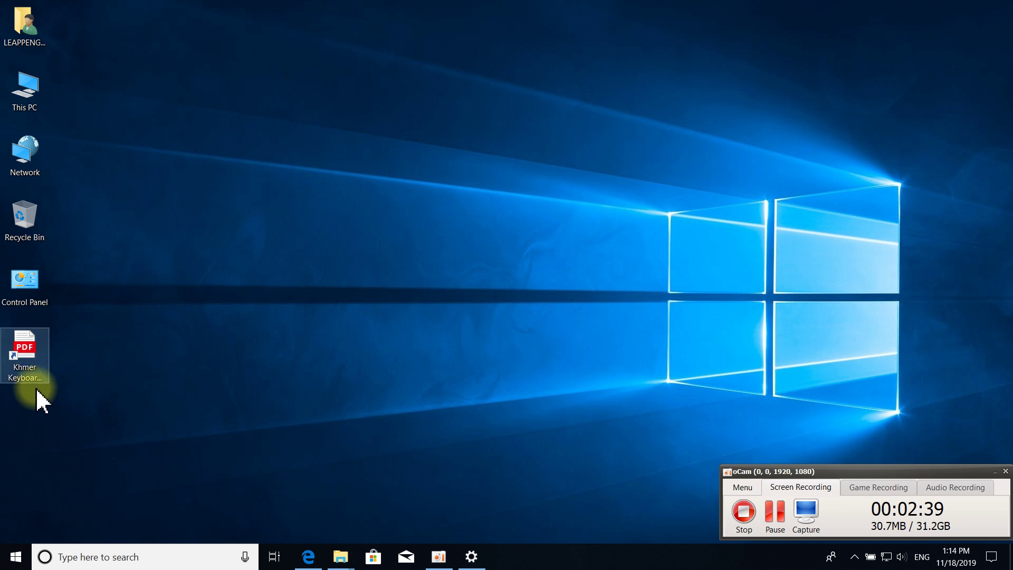
# Open Control Panel from the desktop and try its Category and Small icons views, finishing with Large icons
pyautogui.doubleClick(23, 282)
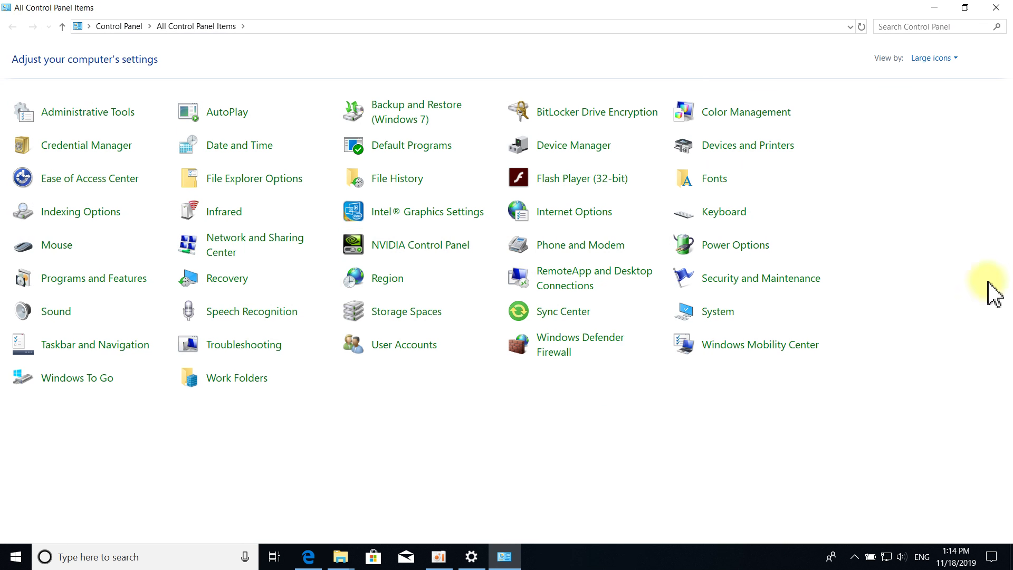
pyautogui.click(944, 62)
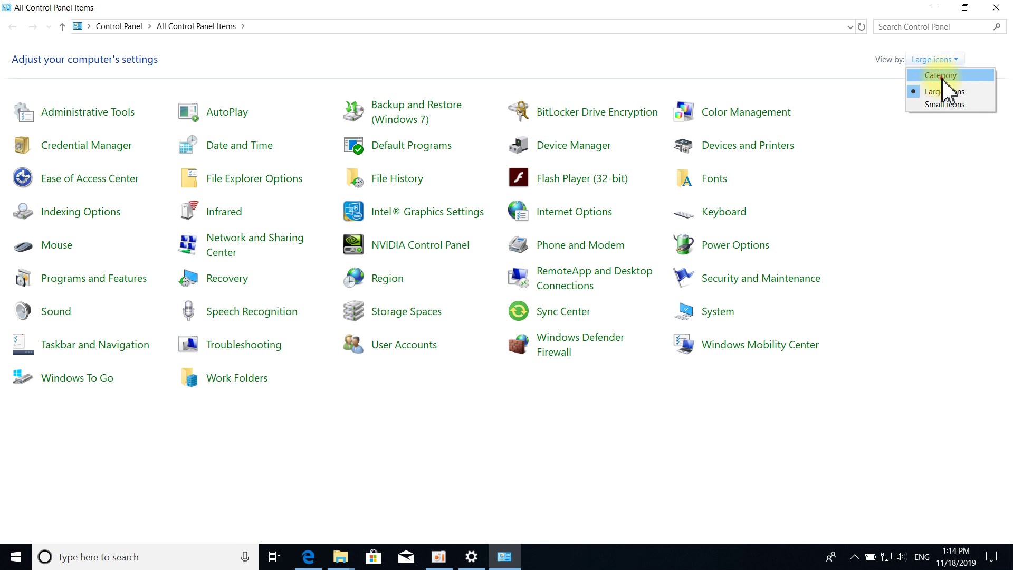
pyautogui.click(940, 77)
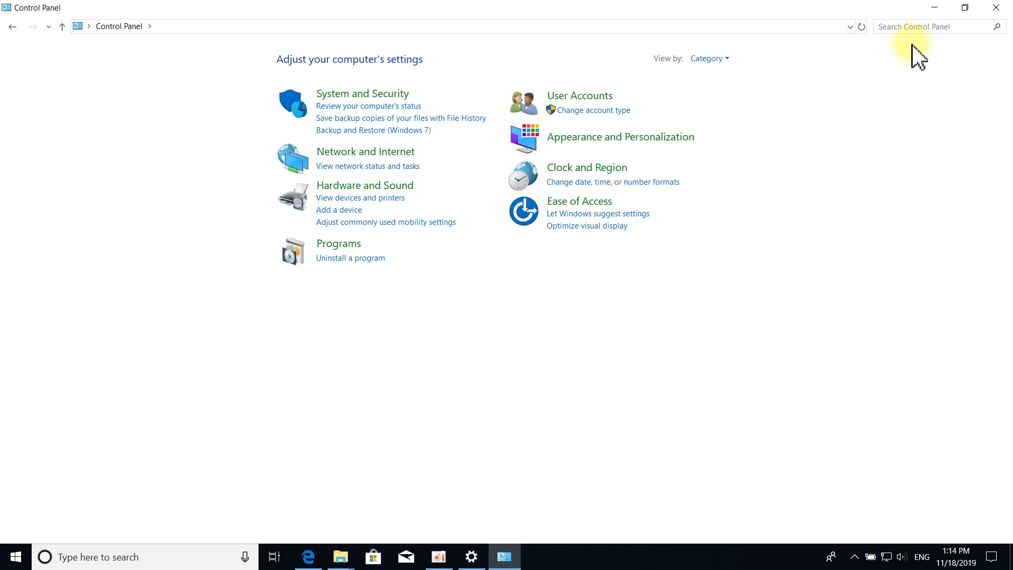
pyautogui.click(722, 60)
pyautogui.click(727, 110)
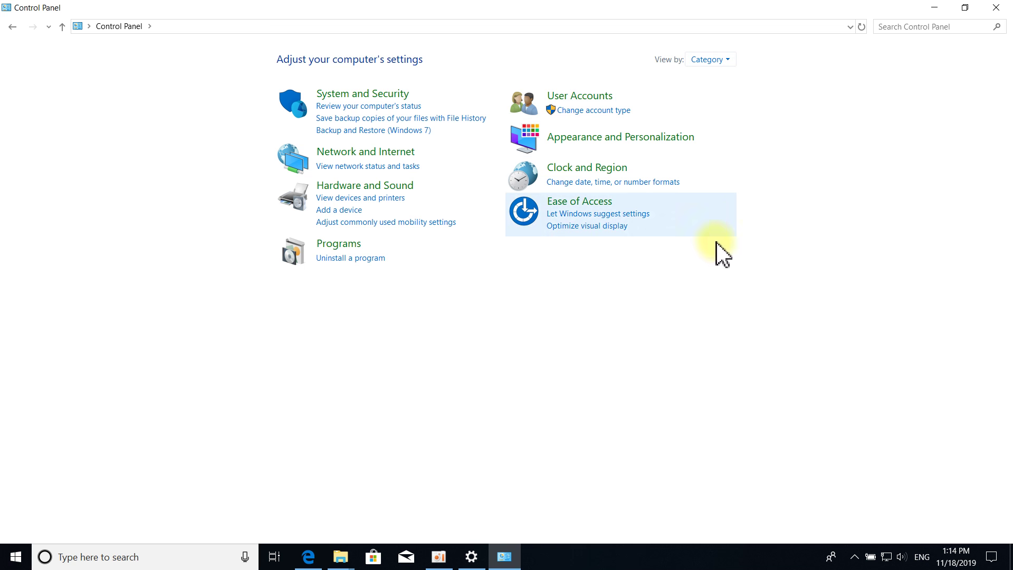
pyautogui.click(723, 61)
pyautogui.click(728, 106)
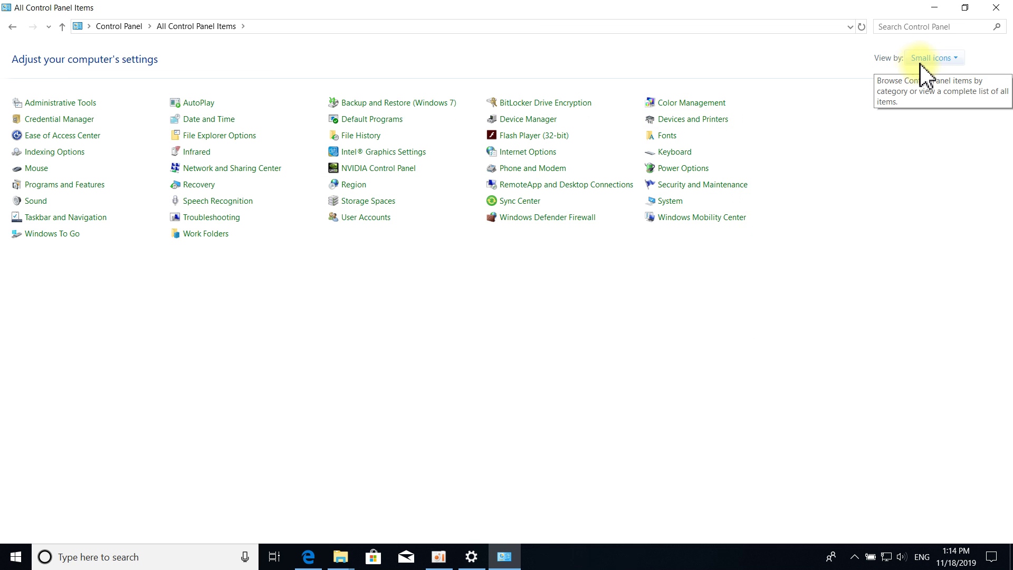
pyautogui.click(939, 56)
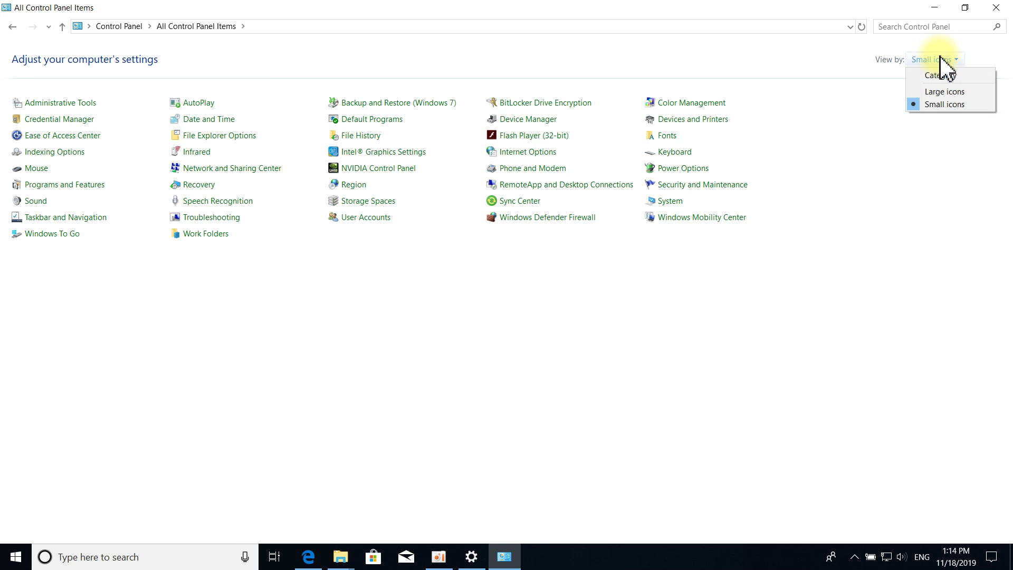
pyautogui.click(947, 93)
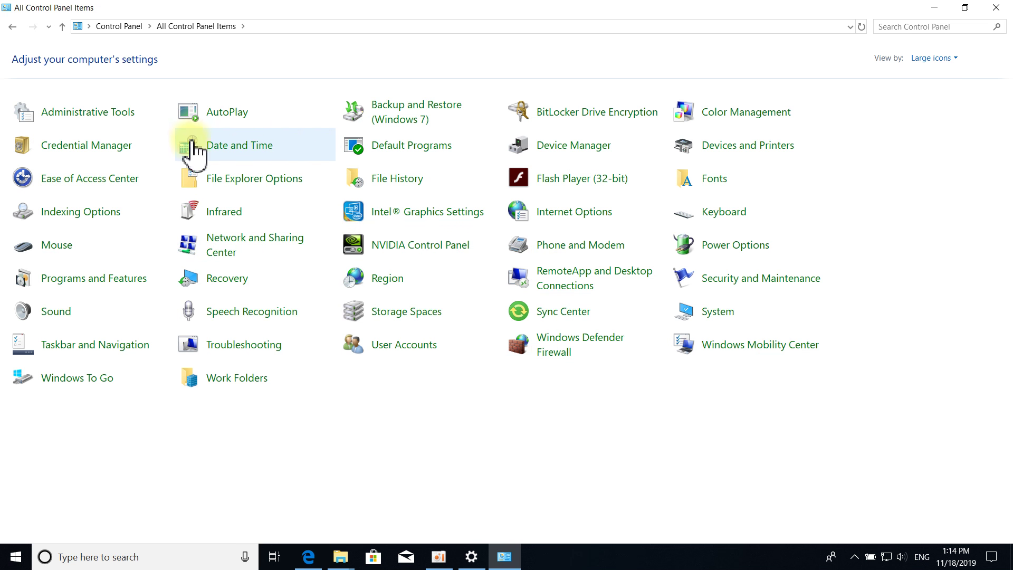
# Open the Date and Time settings in Control Panel and change the system date to November 21, 2019
pyautogui.click(237, 152)
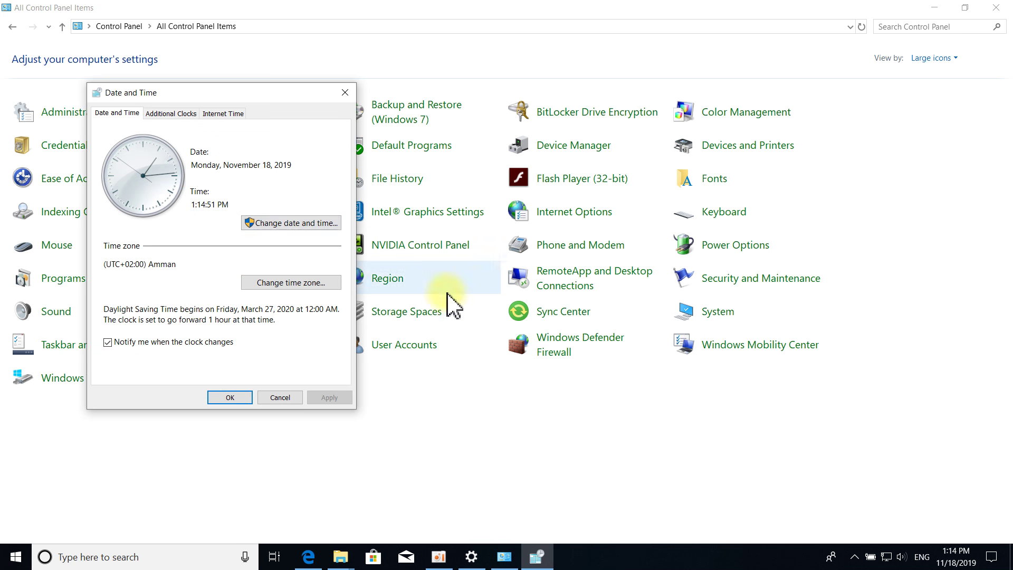
pyautogui.moveTo(210, 97); pyautogui.dragTo(573, 48)
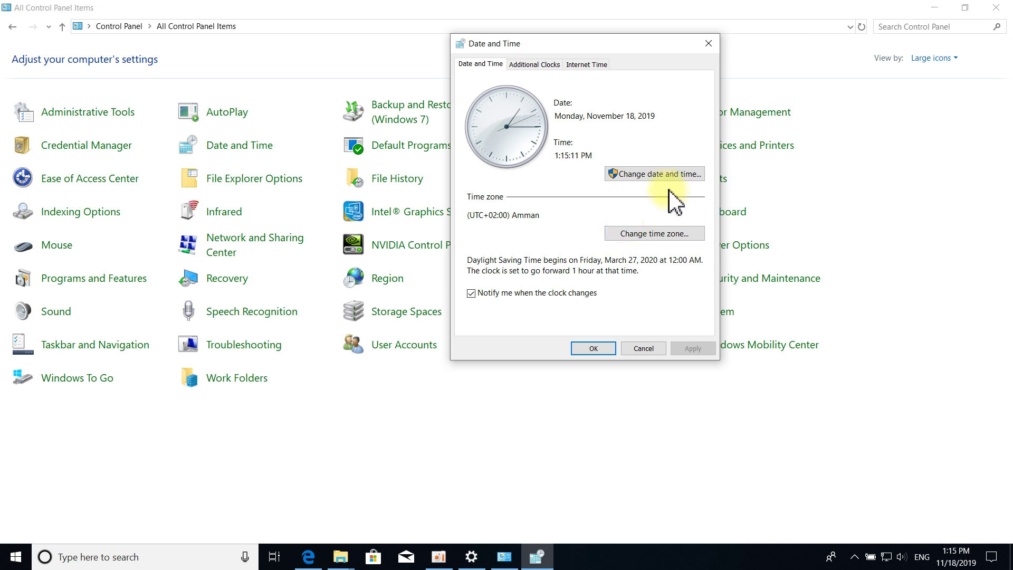
pyautogui.click(652, 173)
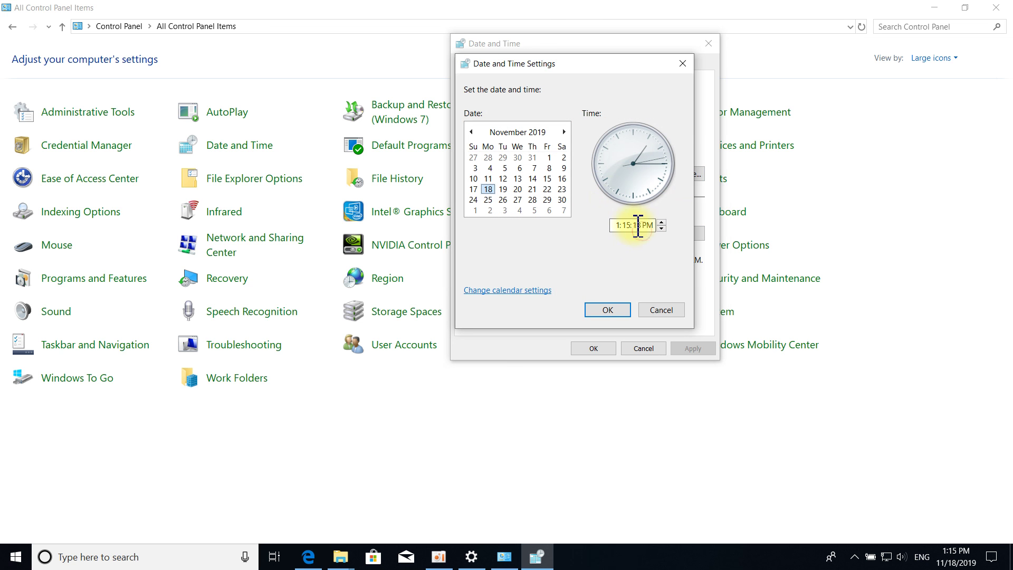
pyautogui.click(532, 188)
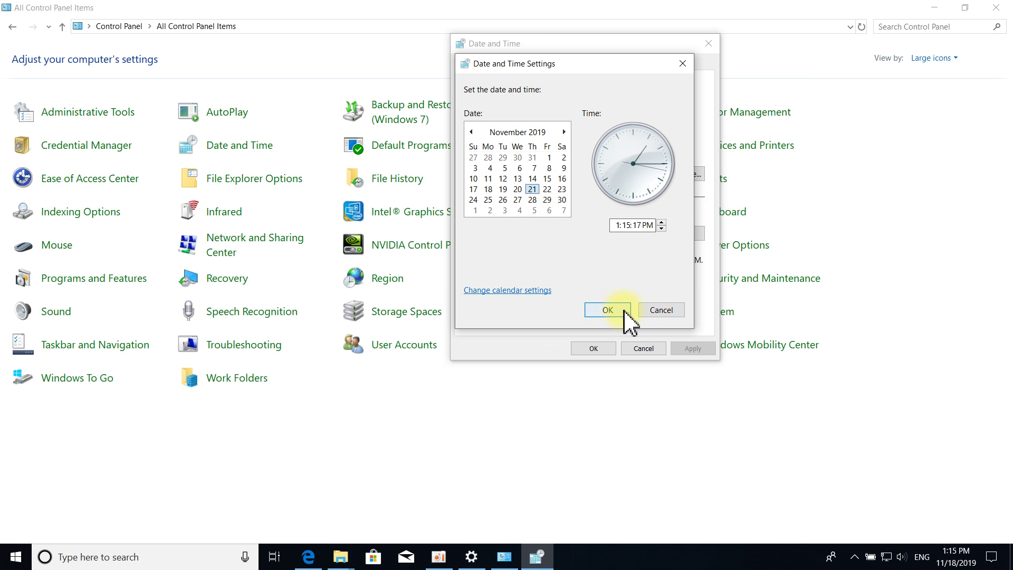
pyautogui.press('Return')
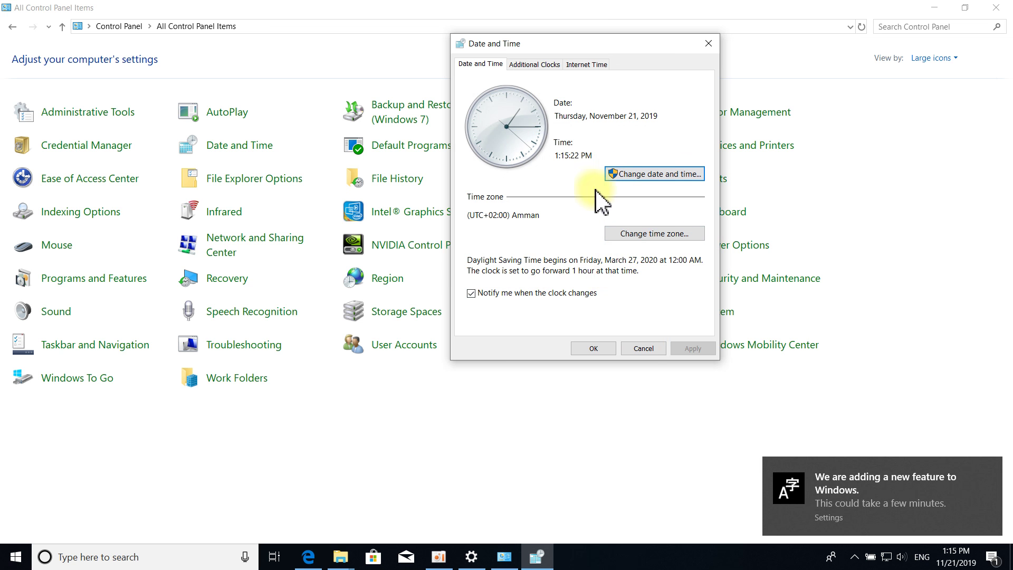
# Examine the UTC offset and city of the current time zone in the Date and Time dialog
pyautogui.click(490, 215)
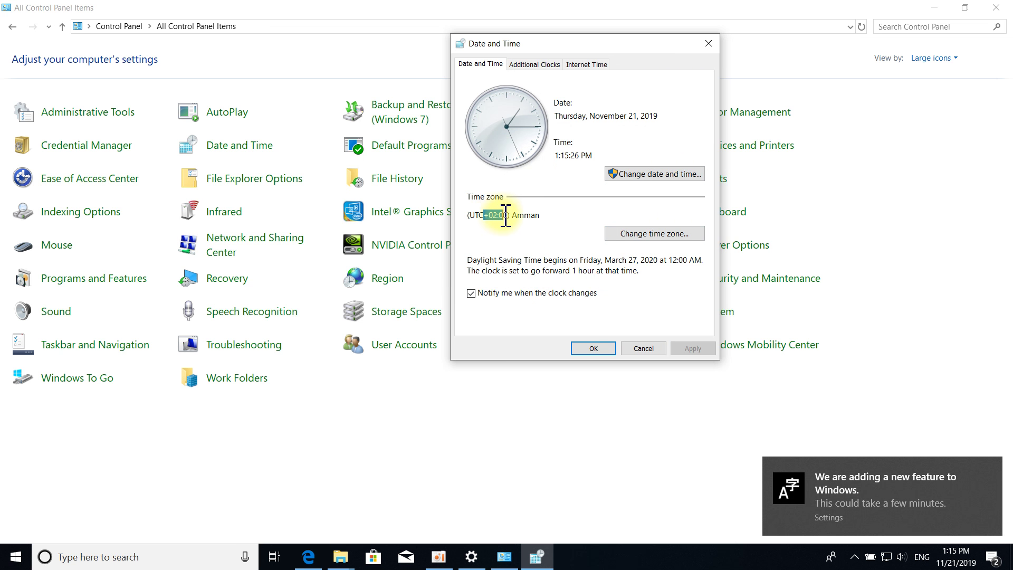
pyautogui.moveTo(506, 214); pyautogui.dragTo(509, 214)
pyautogui.click(529, 218)
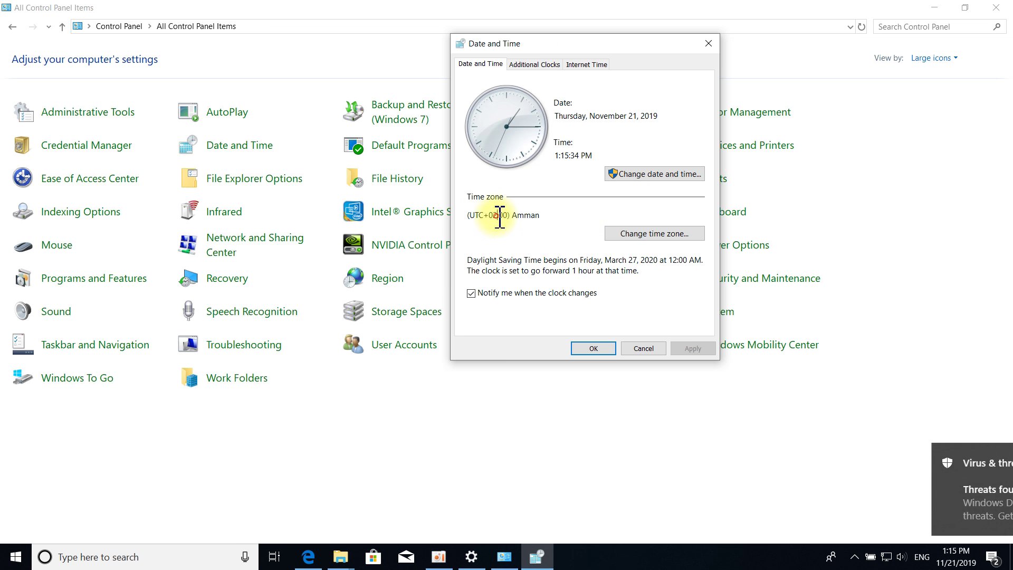
# Change the time zone to (UTC+07:00) Bangkok, Hanoi, Jakarta and apply it
pyautogui.moveTo(497, 215); pyautogui.dragTo(485, 216)
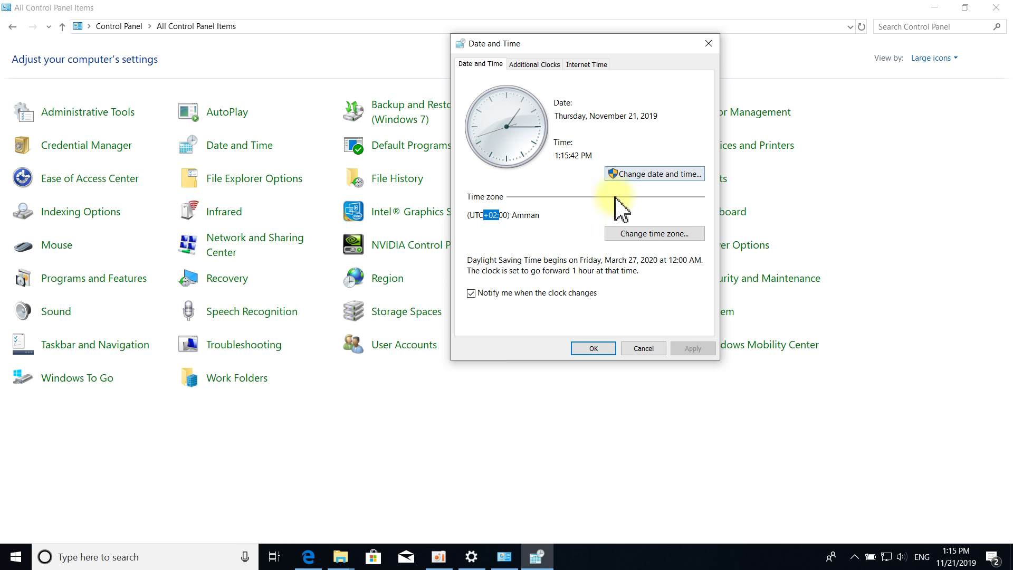
pyautogui.click(581, 217)
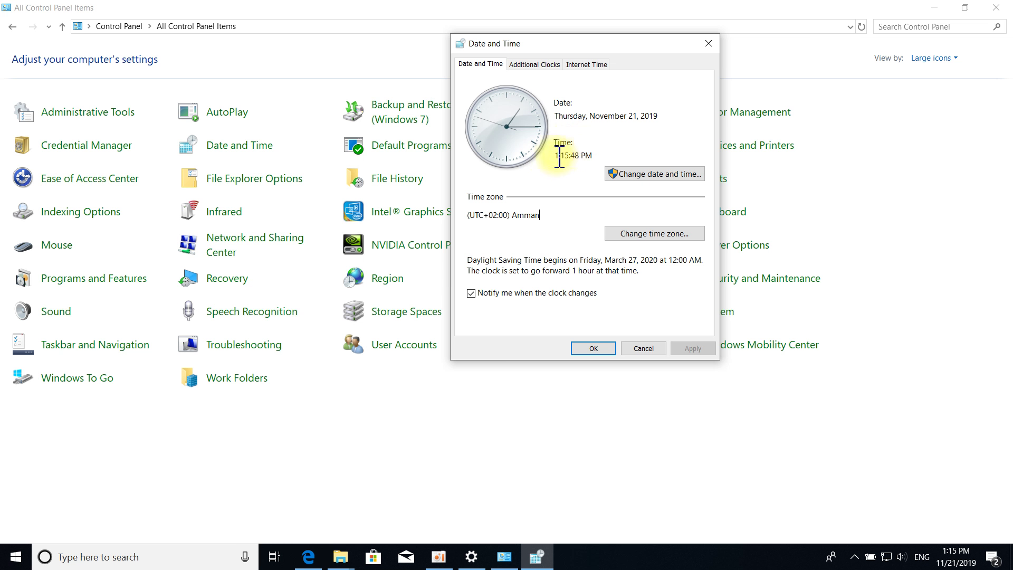
pyautogui.moveTo(559, 156); pyautogui.dragTo(595, 154)
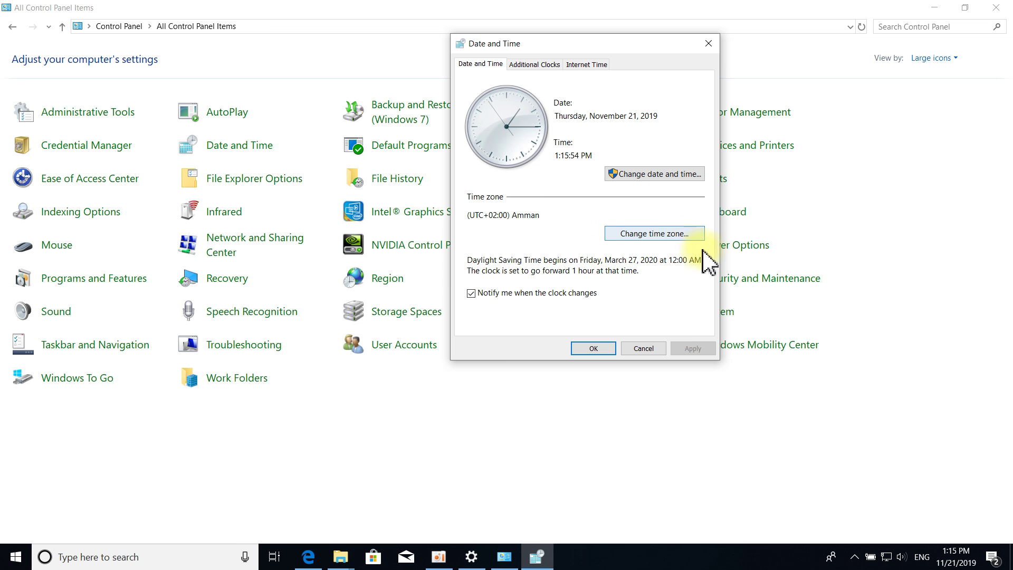
pyautogui.click(659, 238)
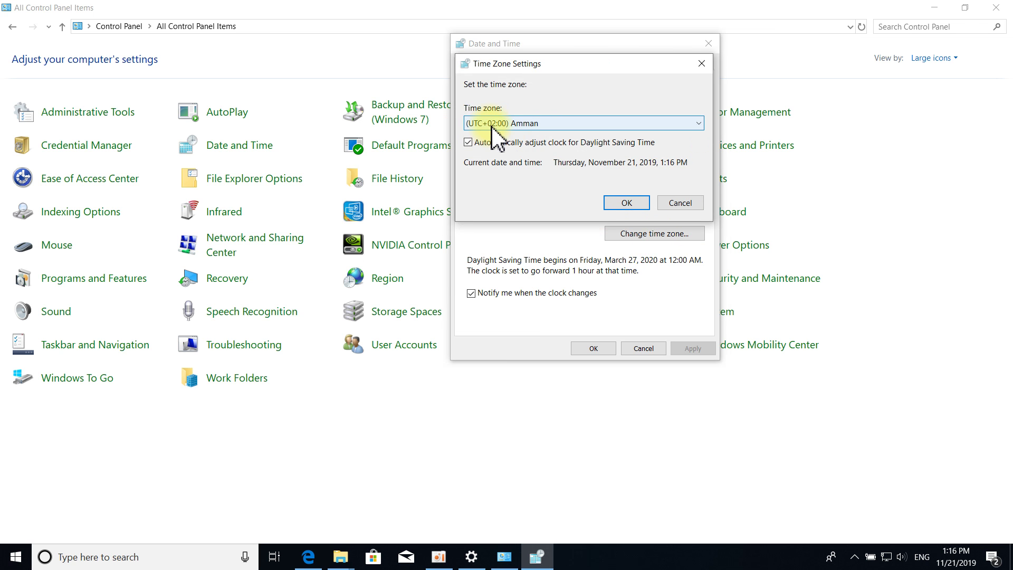
pyautogui.click(491, 124)
pyautogui.scroll(-10, 559, 264)
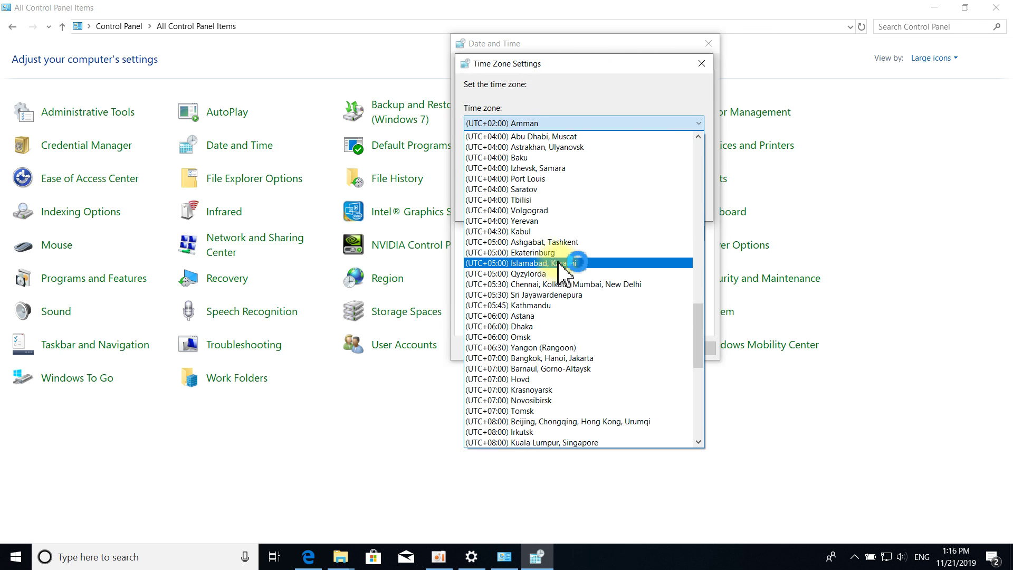
pyautogui.scroll(-6, 559, 262)
pyautogui.scroll(8, 559, 255)
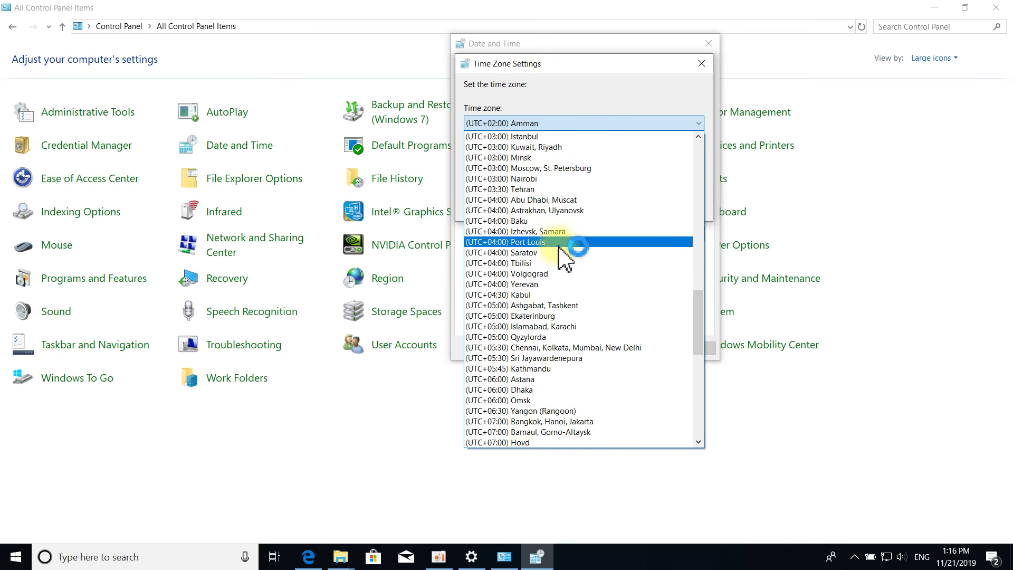
pyautogui.scroll(-10, 567, 256)
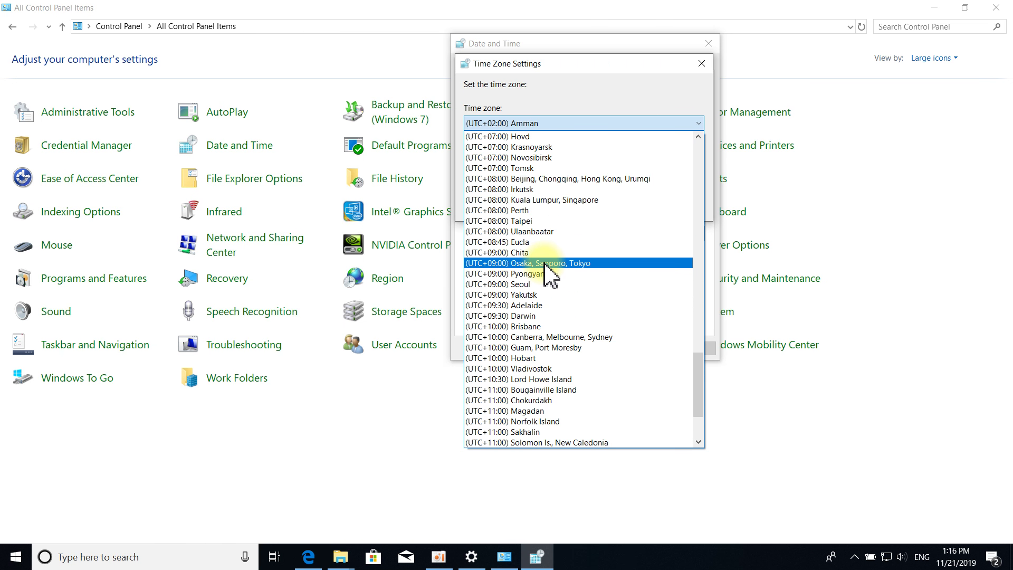
pyautogui.scroll(3, 546, 266)
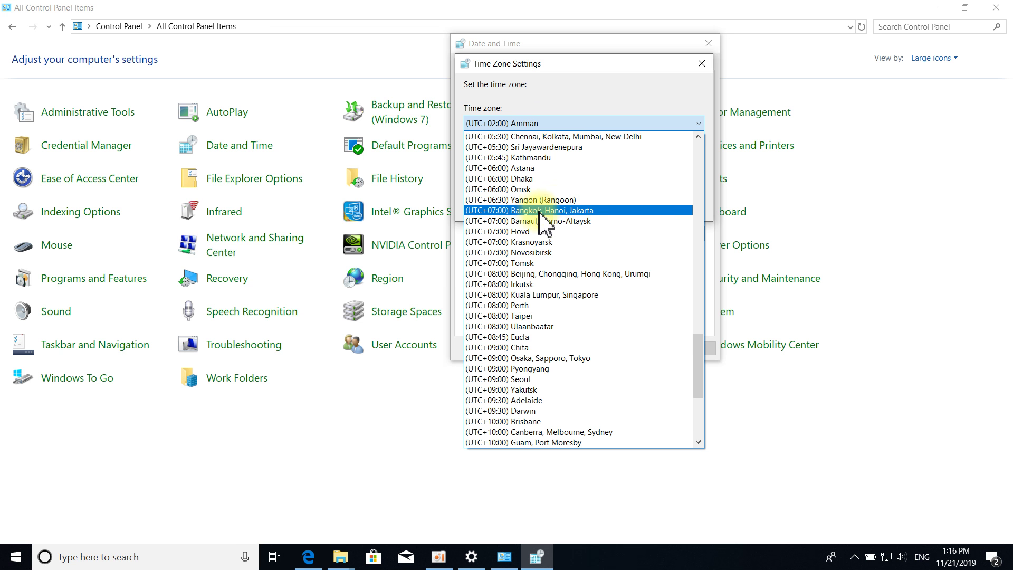
pyautogui.scroll(-2, 543, 214)
pyautogui.scroll(1, 567, 215)
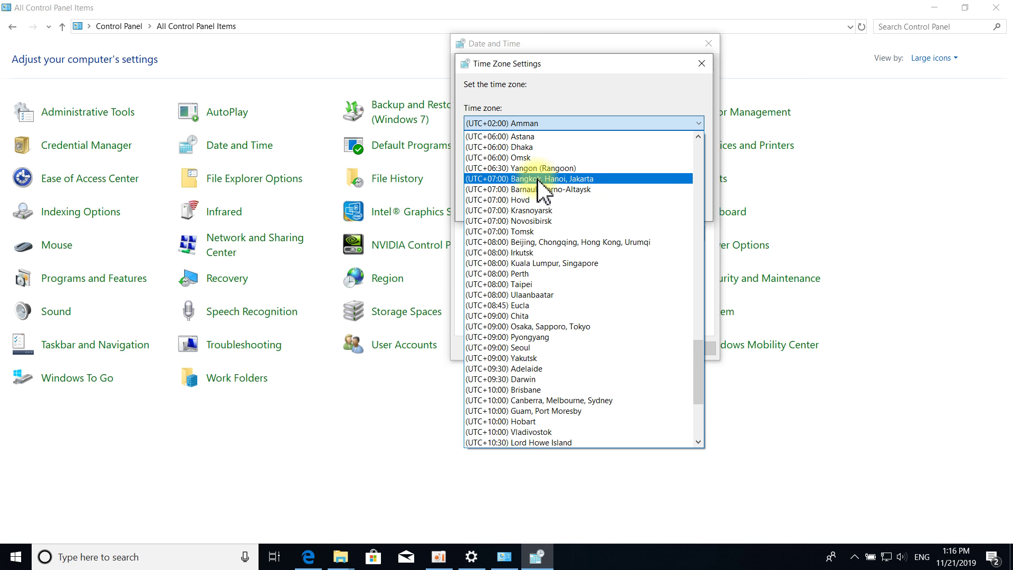
pyautogui.click(580, 178)
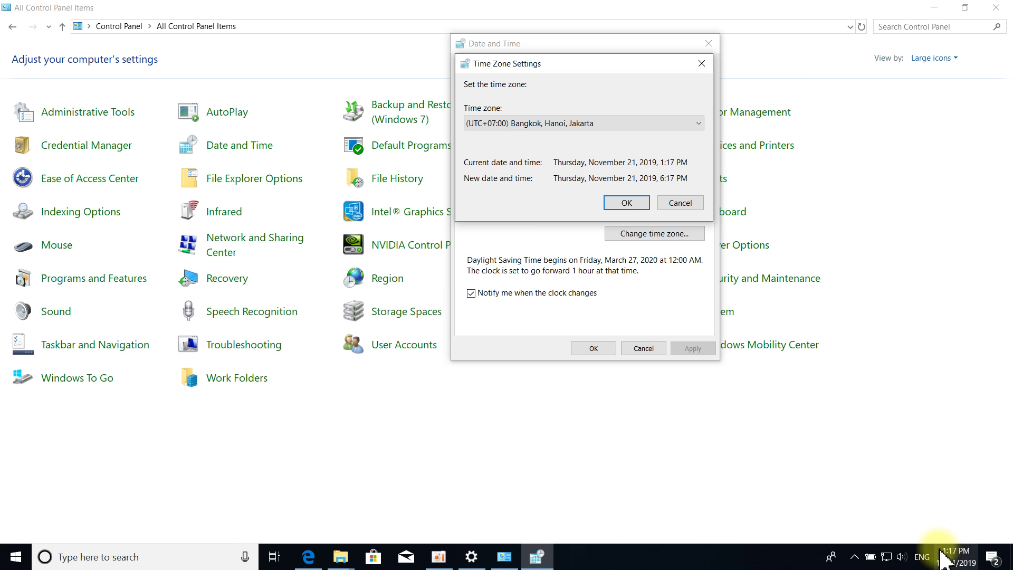
pyautogui.moveTo(953, 566)
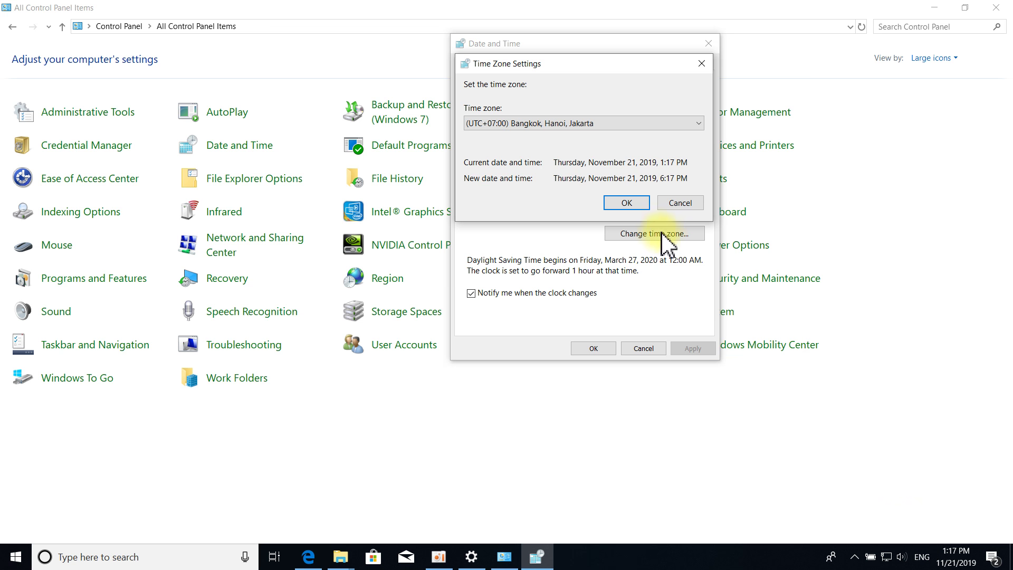
pyautogui.click(626, 203)
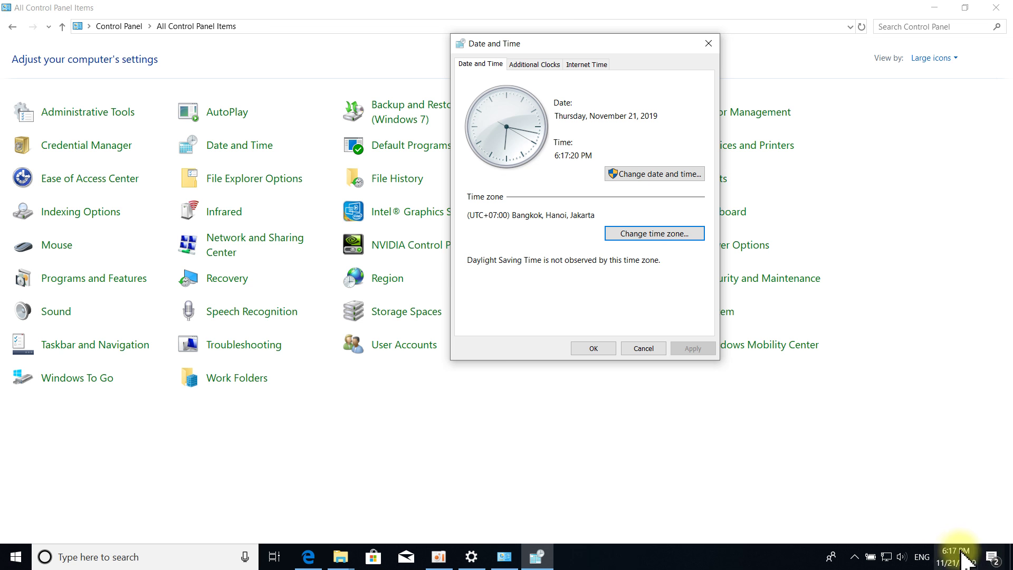
# Check the new UTC offset and the date and time settings, accept the Date and Time dialog and close Control Panel
pyautogui.click(484, 216)
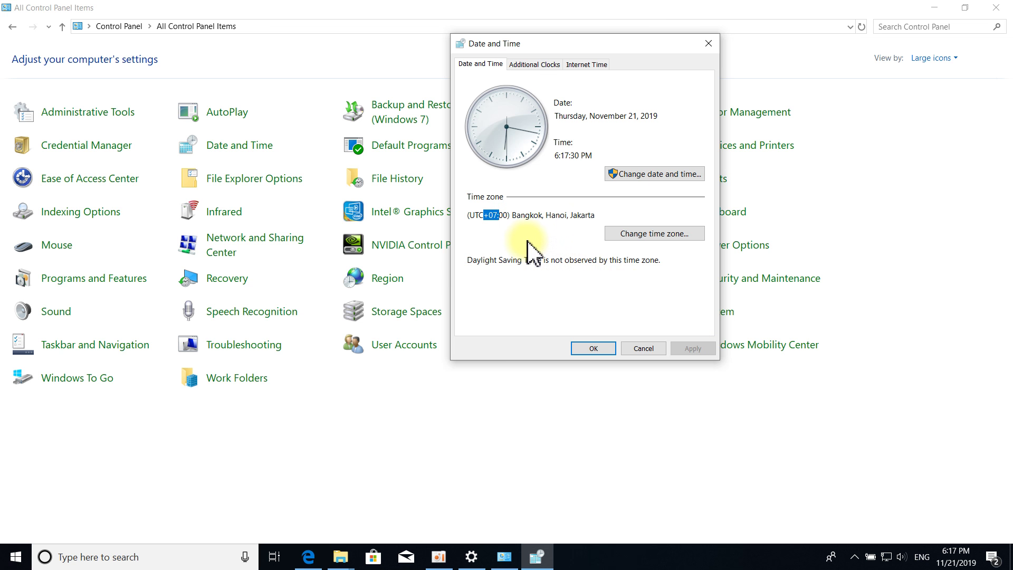
pyautogui.click(656, 171)
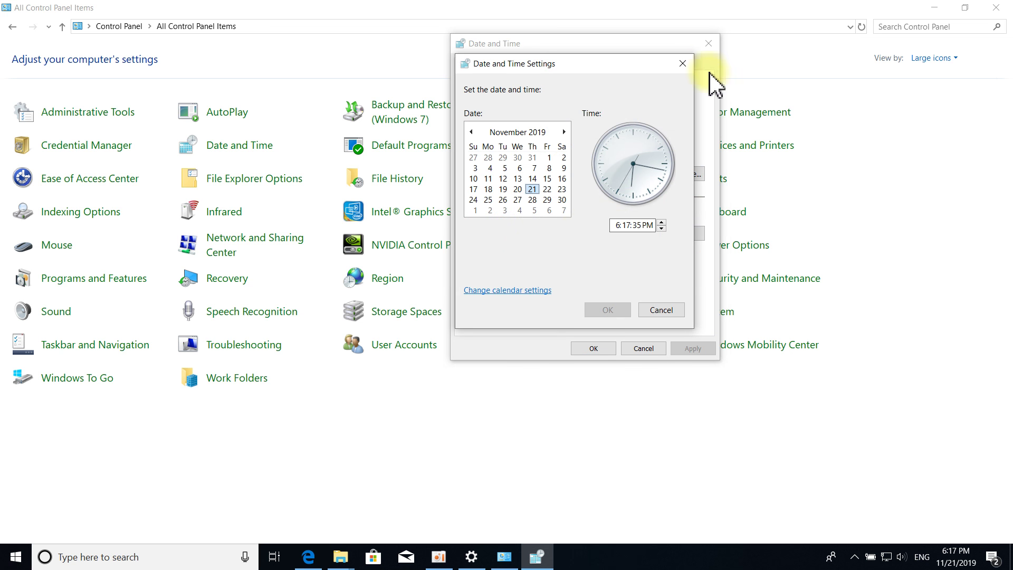
pyautogui.click(677, 65)
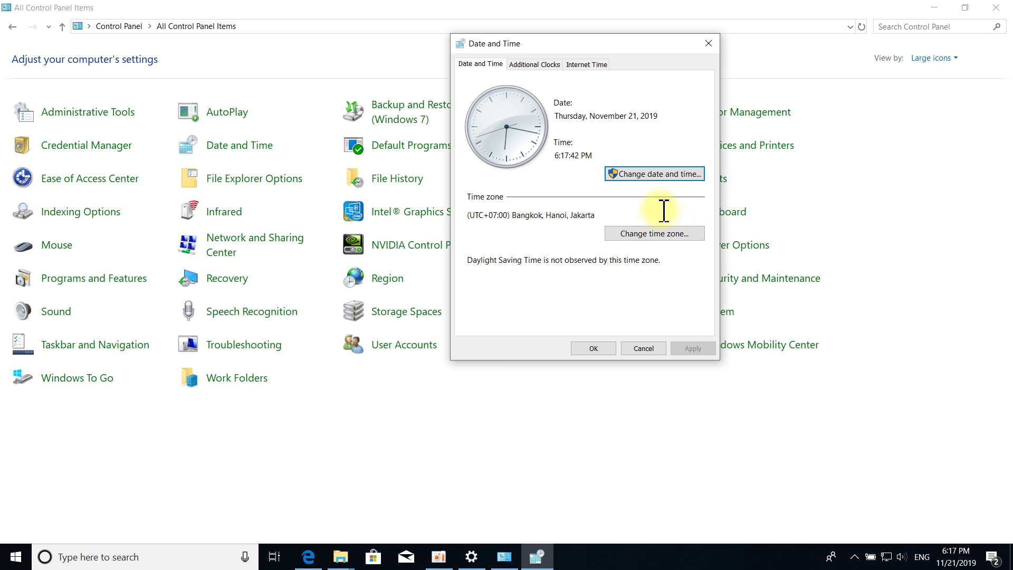
pyautogui.click(605, 347)
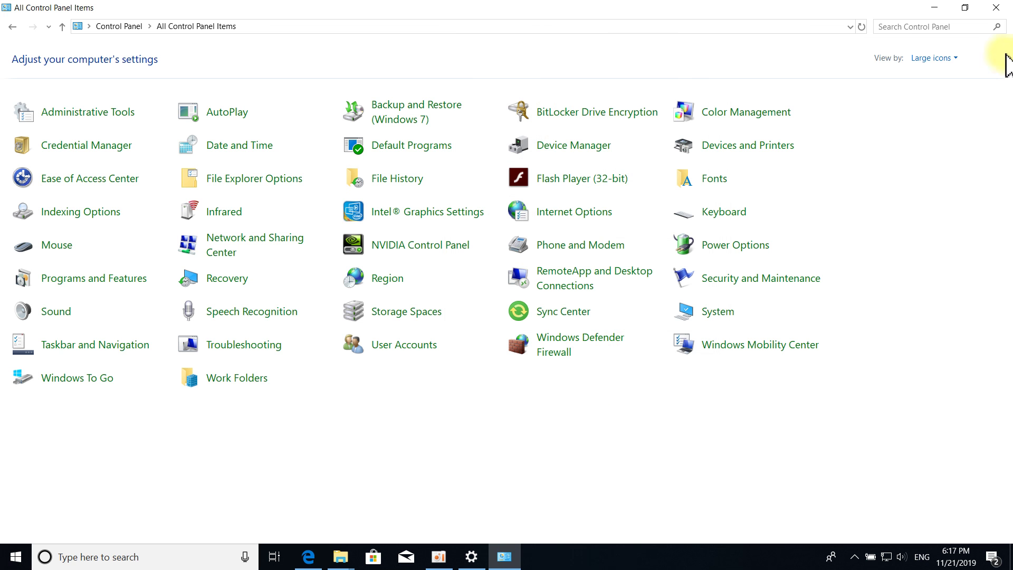
pyautogui.click(996, 8)
pyautogui.rightClick(561, 155)
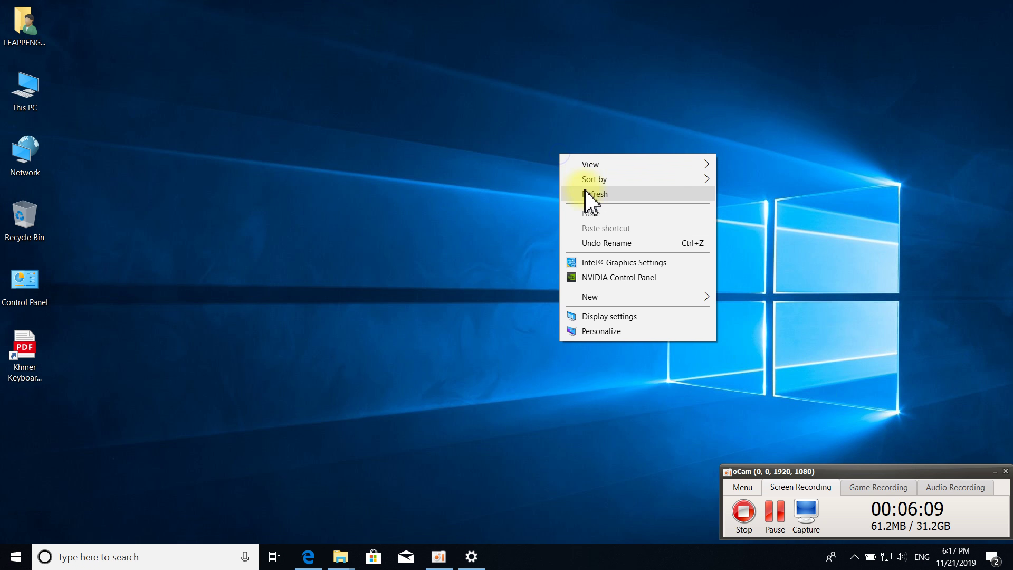
pyautogui.click(586, 192)
pyautogui.rightClick(448, 147)
pyautogui.click(482, 183)
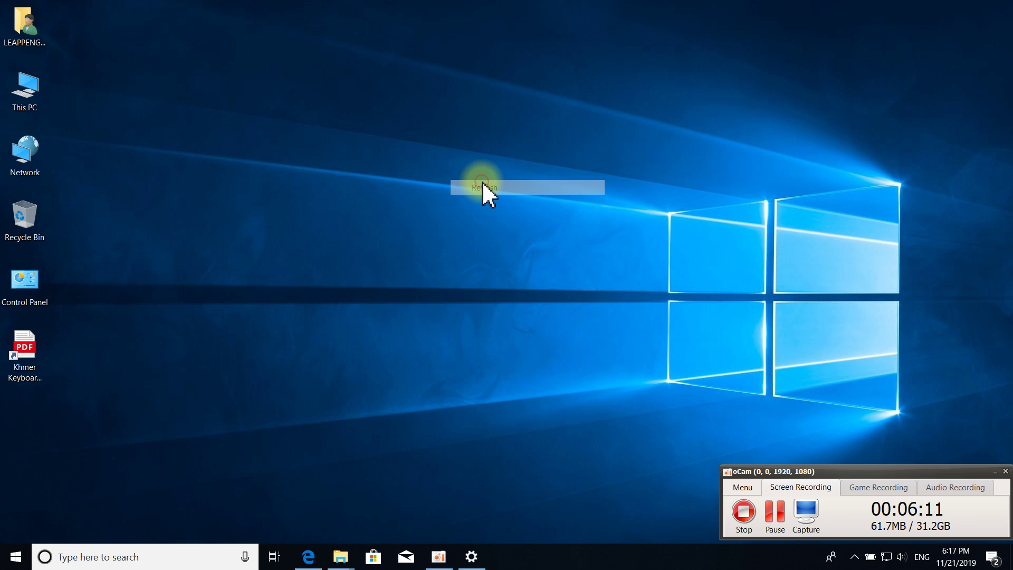
# Clear all notifications in the action center and close it
pyautogui.click(992, 557)
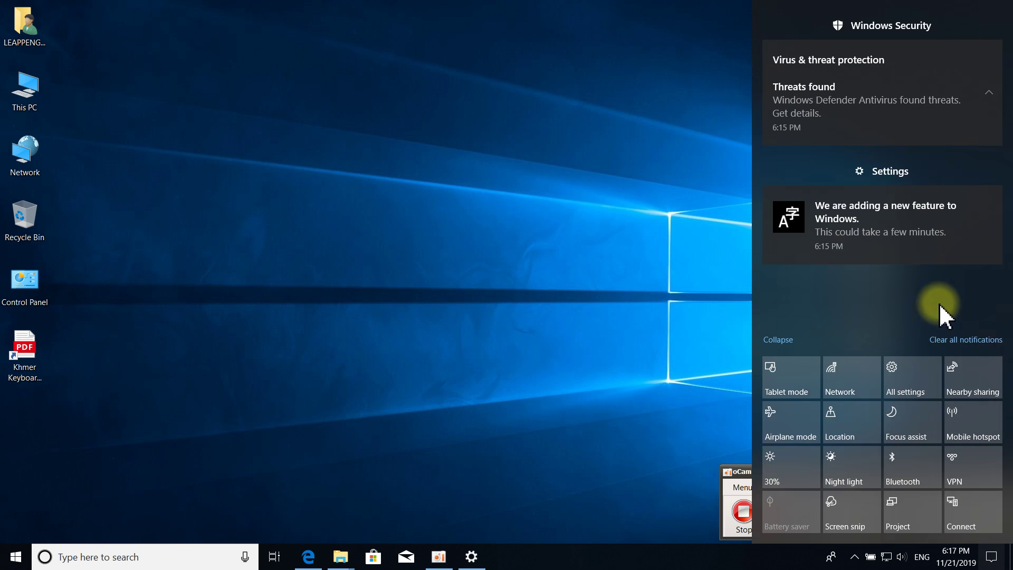
pyautogui.click(976, 341)
pyautogui.click(536, 244)
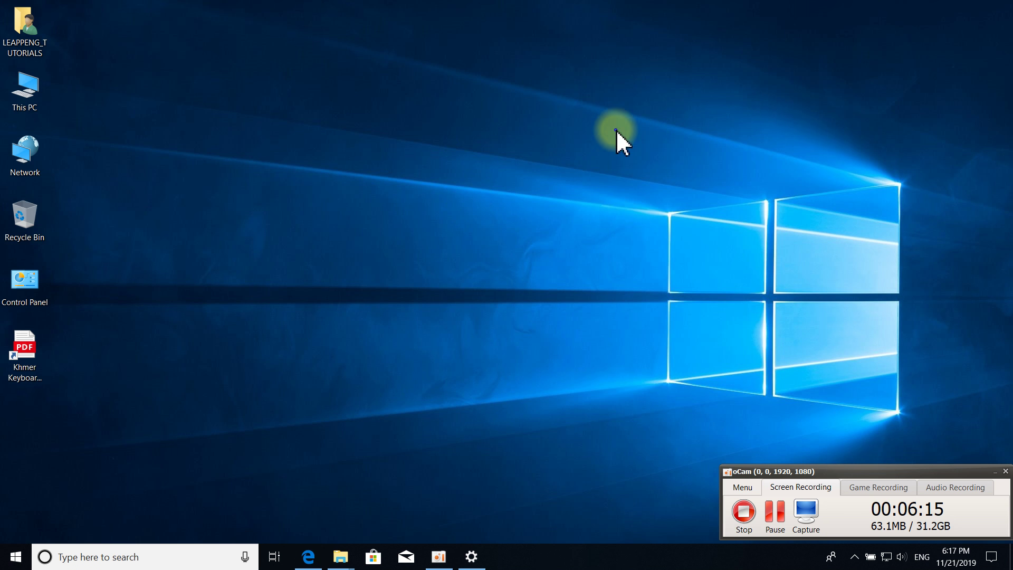
pyautogui.rightClick(615, 129)
pyautogui.click(648, 170)
pyautogui.rightClick(346, 113)
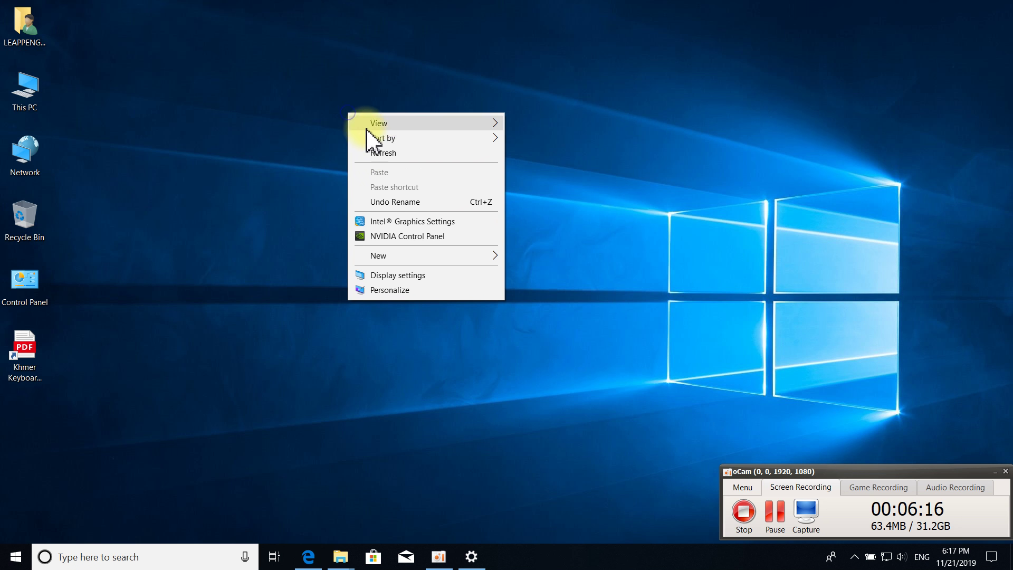
pyautogui.click(388, 155)
pyautogui.rightClick(459, 108)
pyautogui.click(499, 149)
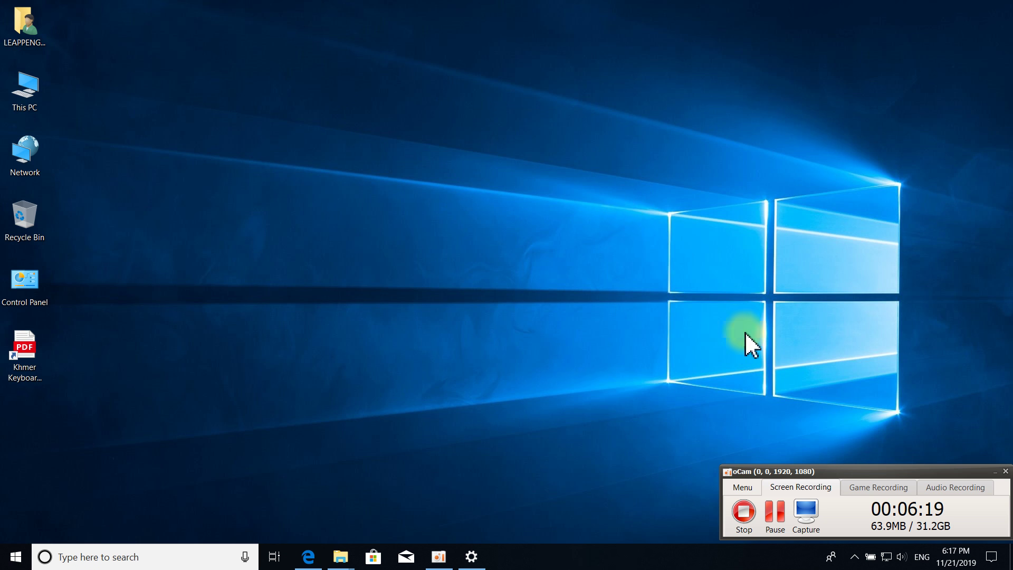
pyautogui.rightClick(518, 140)
pyautogui.click(549, 176)
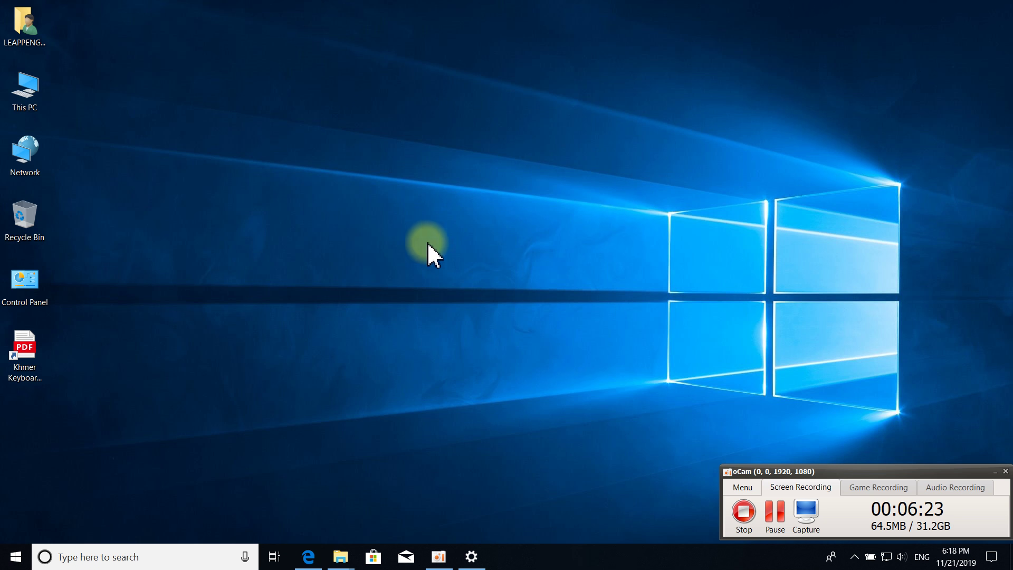
pyautogui.rightClick(284, 180)
pyautogui.click(317, 219)
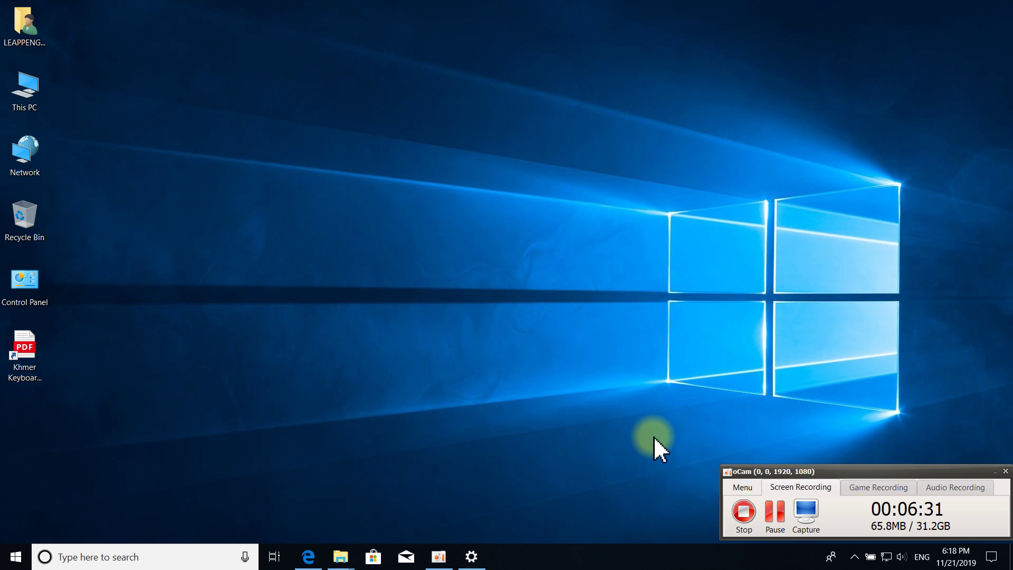
pyautogui.rightClick(378, 245)
pyautogui.click(409, 287)
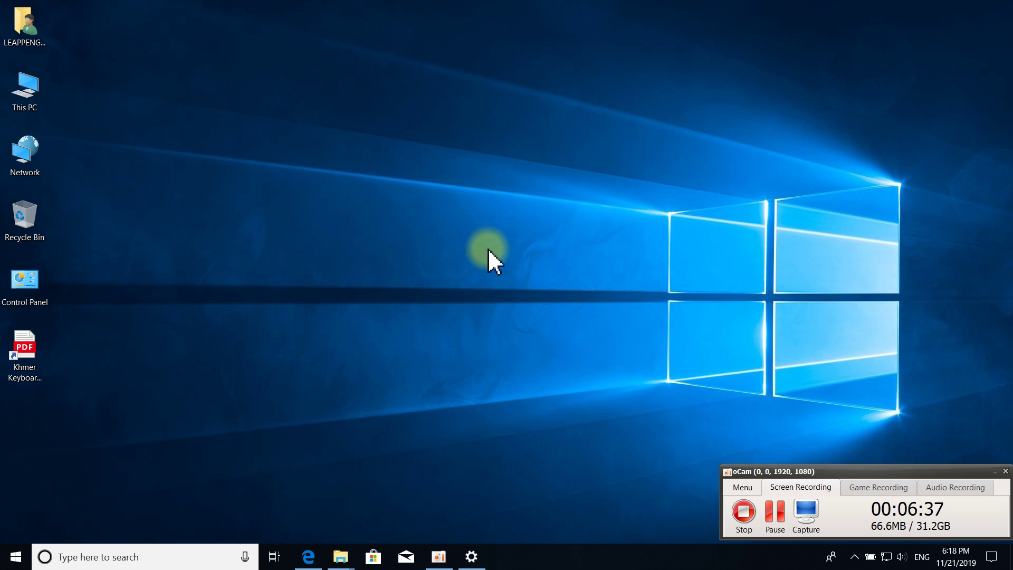
pyautogui.moveTo(209, 424); pyautogui.dragTo(2, 9)
pyautogui.rightClick(401, 32)
pyautogui.click(442, 74)
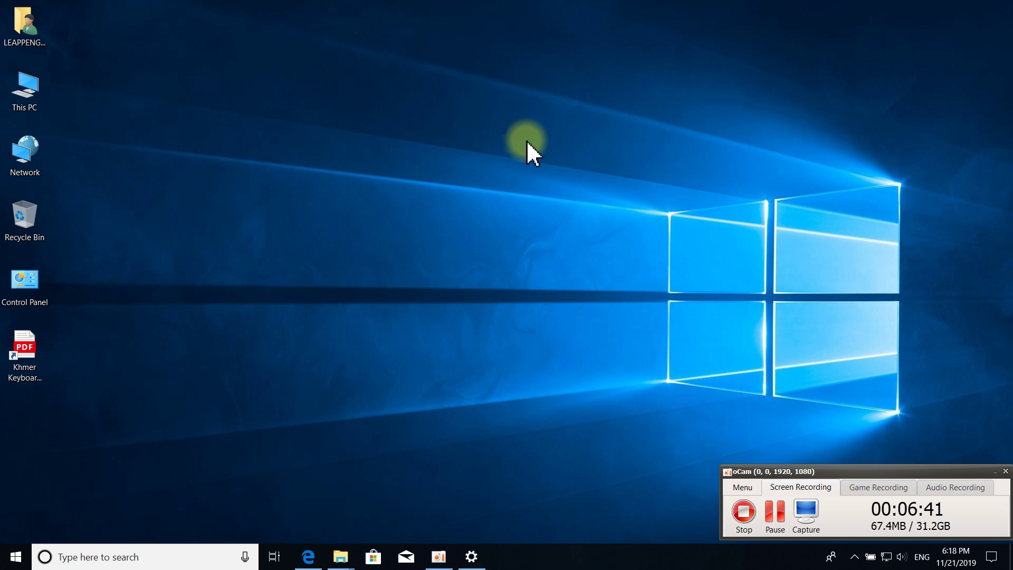
pyautogui.rightClick(530, 113)
pyautogui.click(567, 151)
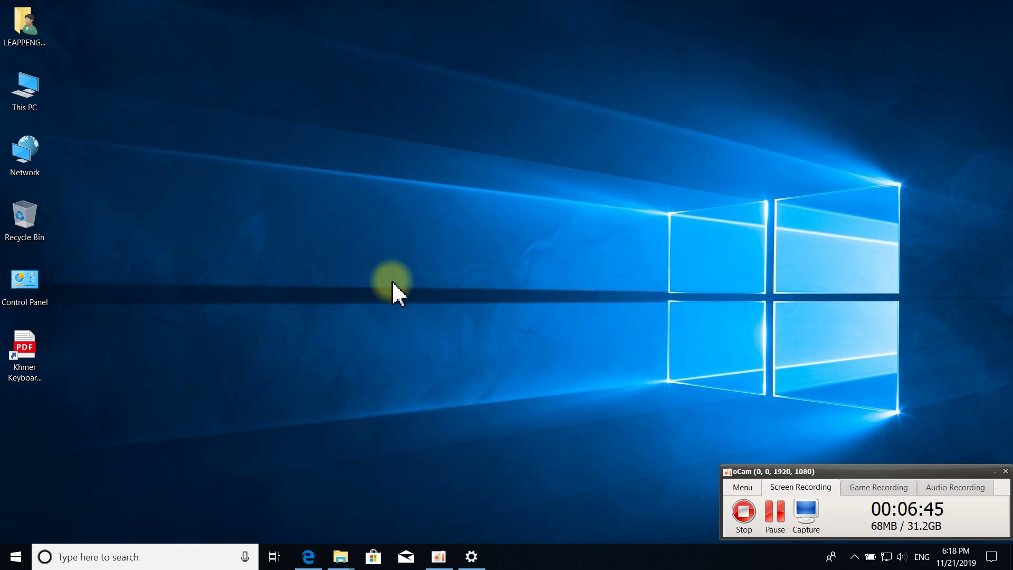
pyautogui.rightClick(394, 167)
pyautogui.click(429, 206)
pyautogui.rightClick(426, 157)
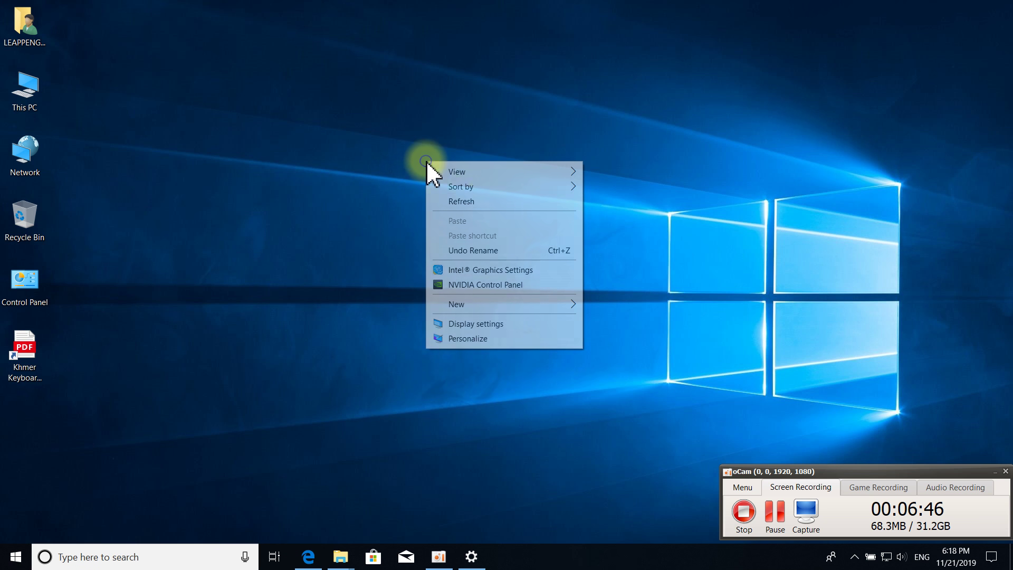
pyautogui.click(455, 198)
pyautogui.rightClick(427, 157)
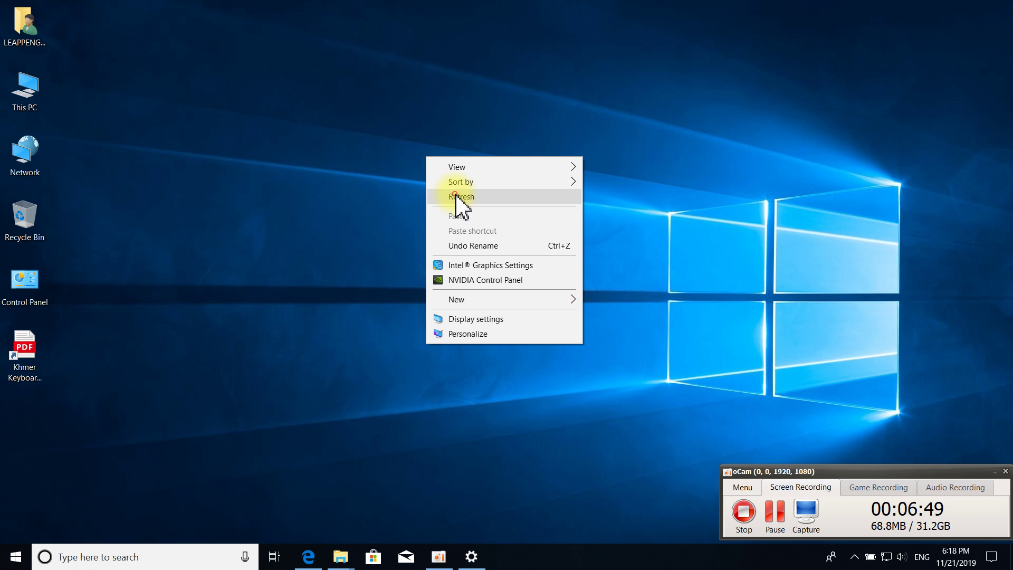
pyautogui.click(454, 196)
pyautogui.rightClick(446, 176)
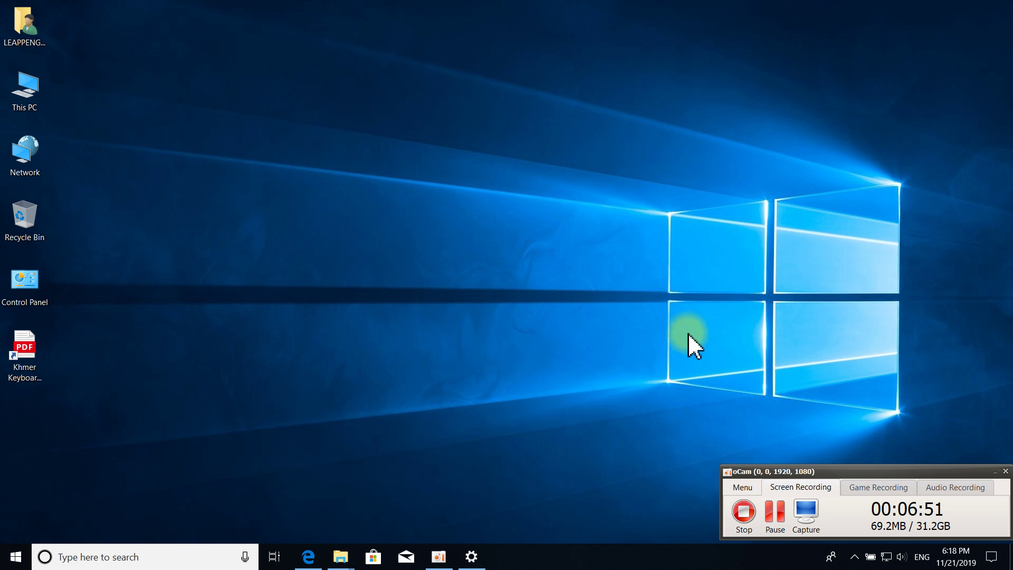